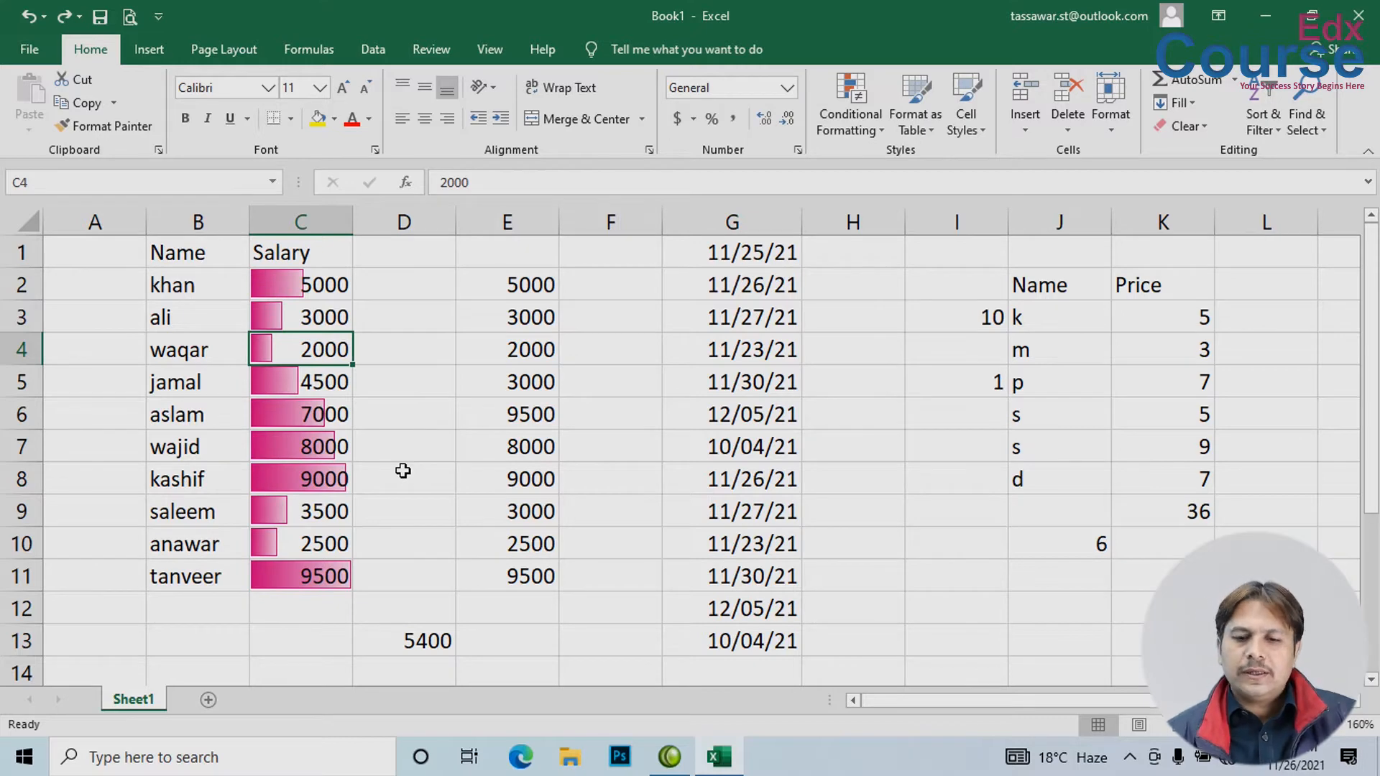
pyautogui.click(851, 108)
pyautogui.moveTo(891, 256)
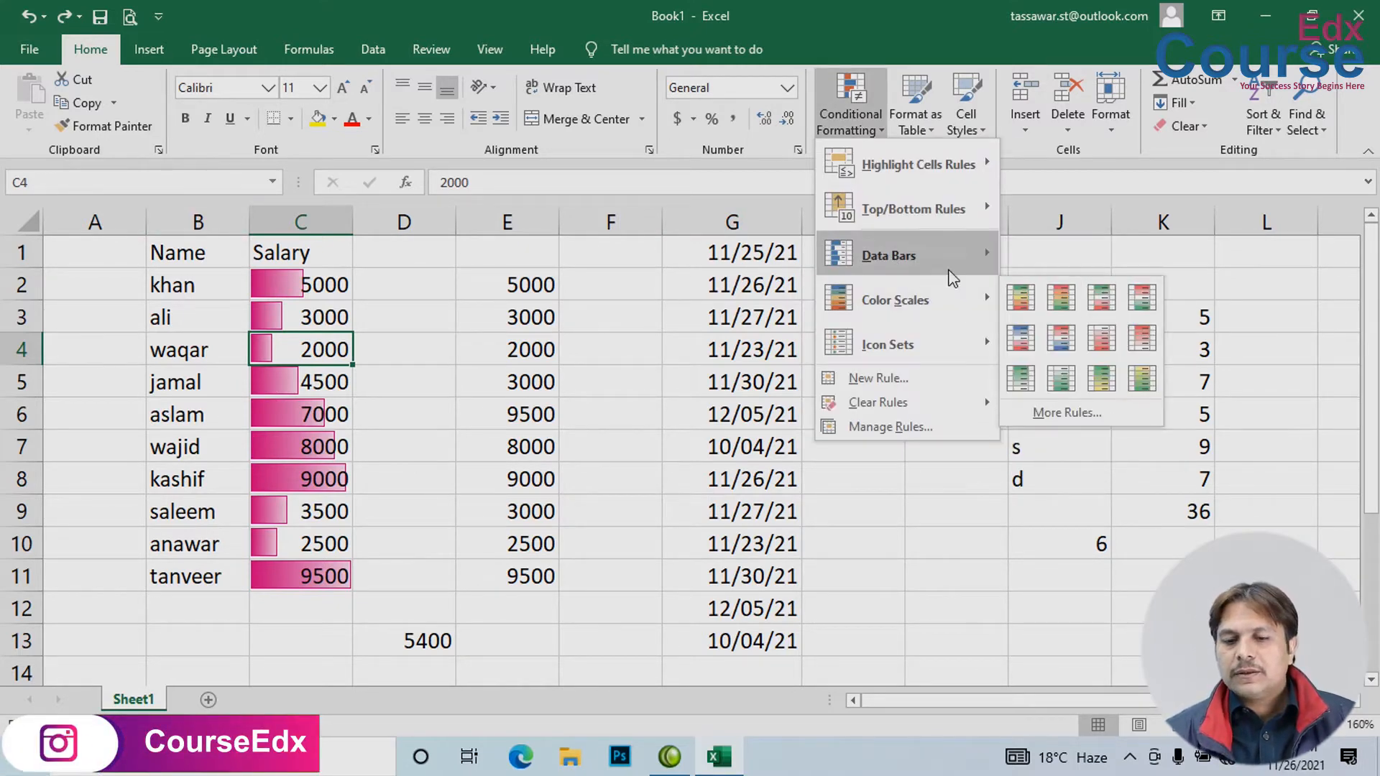
pyautogui.moveTo(953, 278)
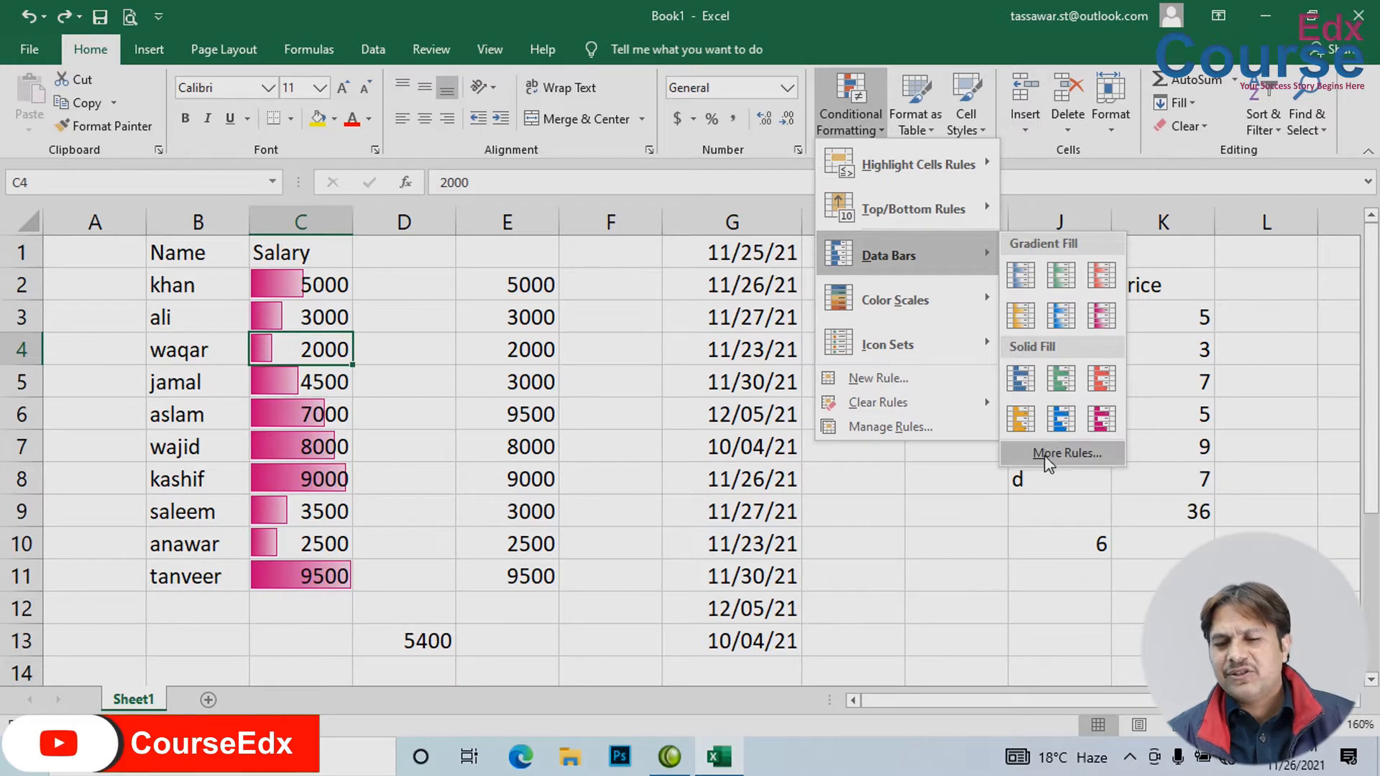
pyautogui.moveTo(870, 300)
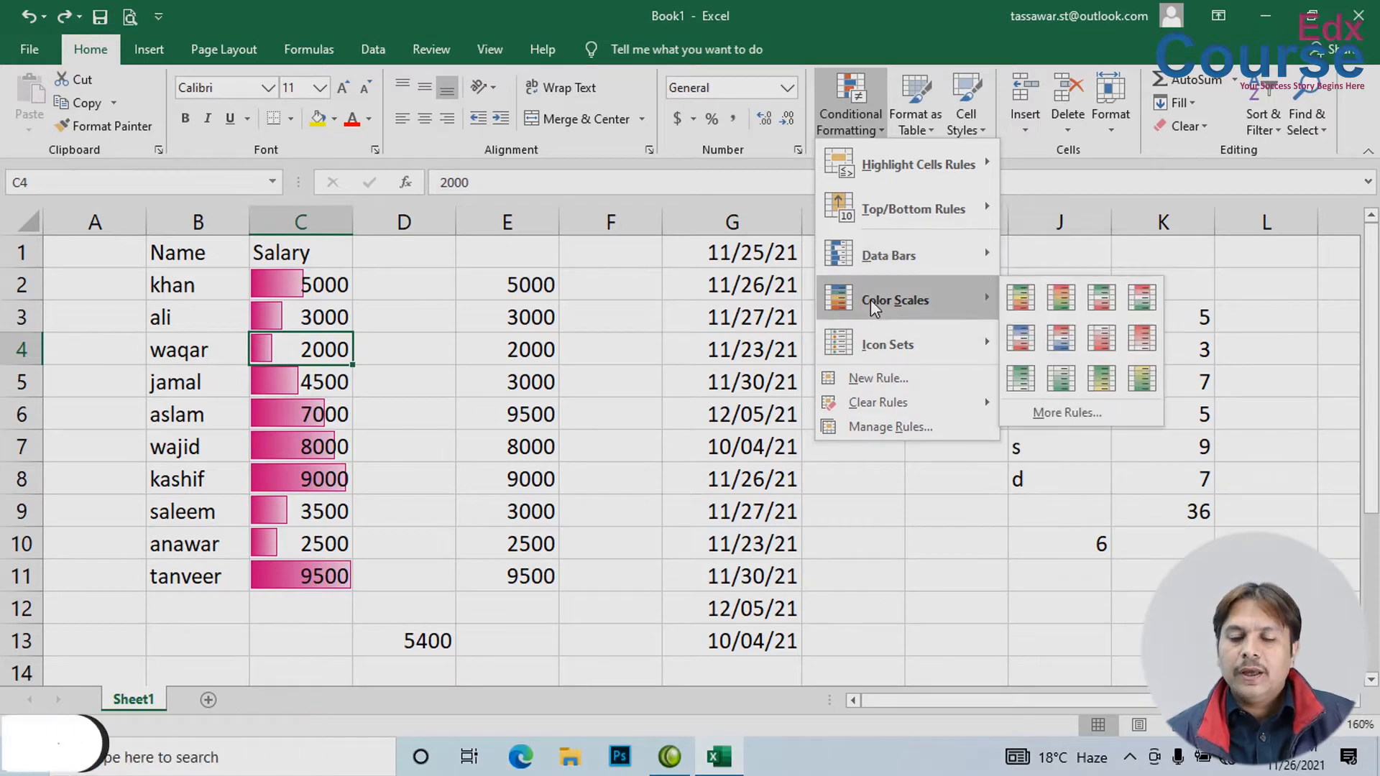
pyautogui.click(454, 368)
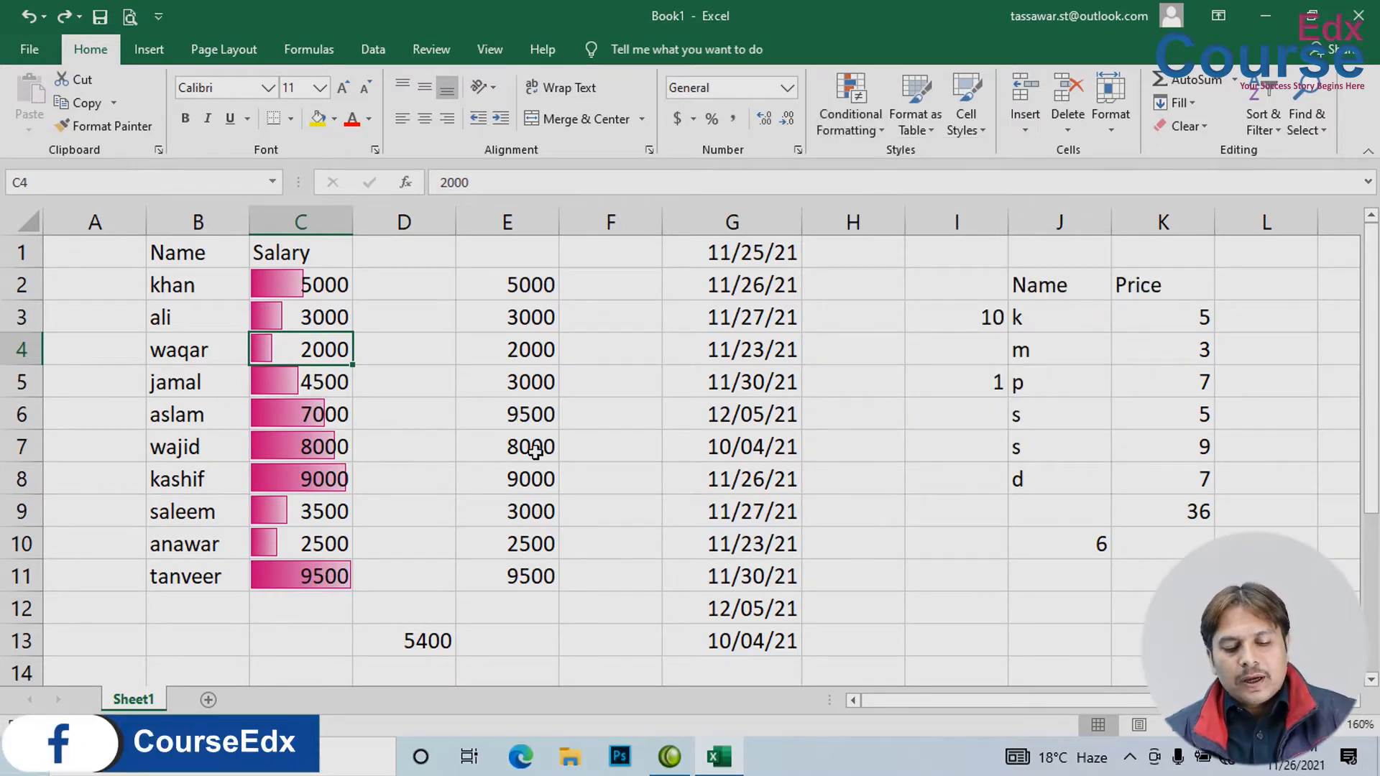
# Step: Undo the data bars applied to the Salary values in C2:C11
pyautogui.hotkey('ctrl', 'z')
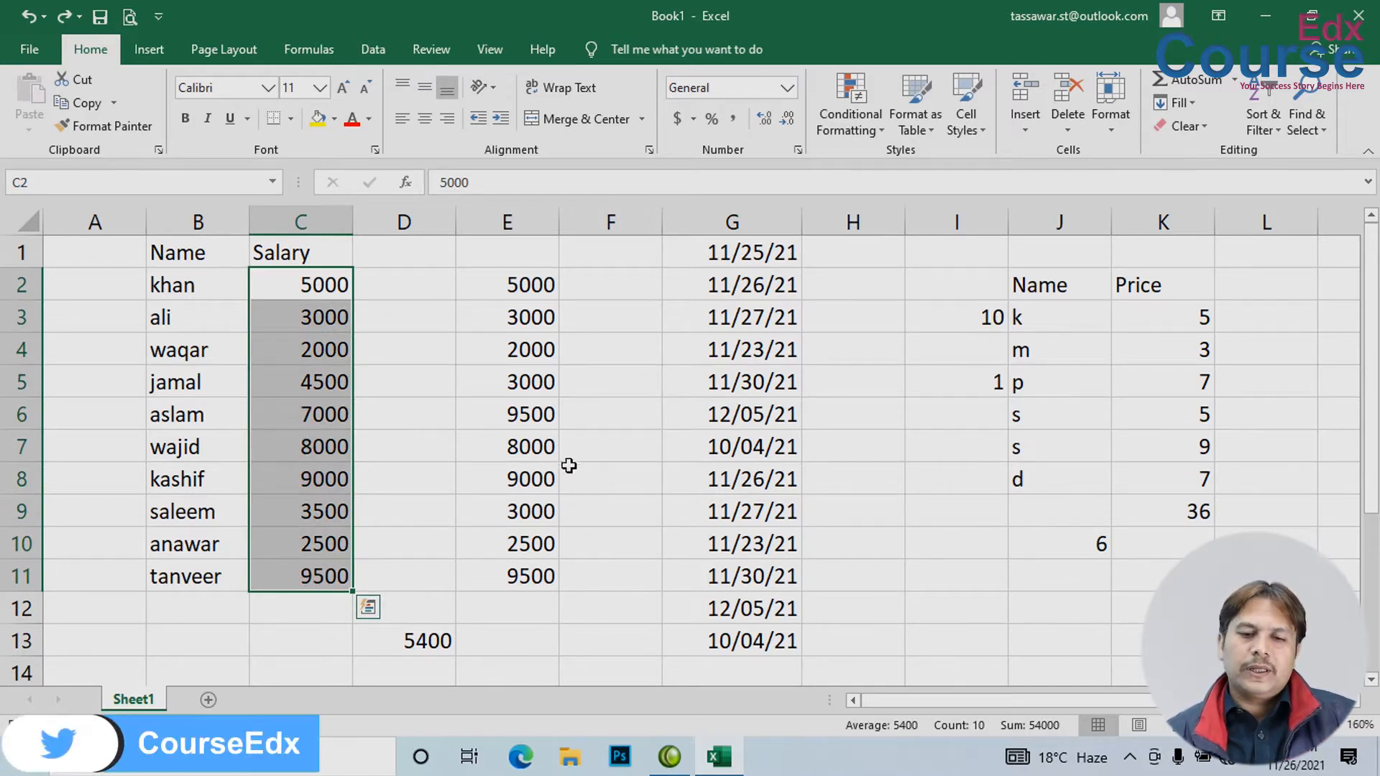
# Step: Try the Red-Yellow-Green color scale on the salaries in C2:C11 and undo it
pyautogui.click(868, 117)
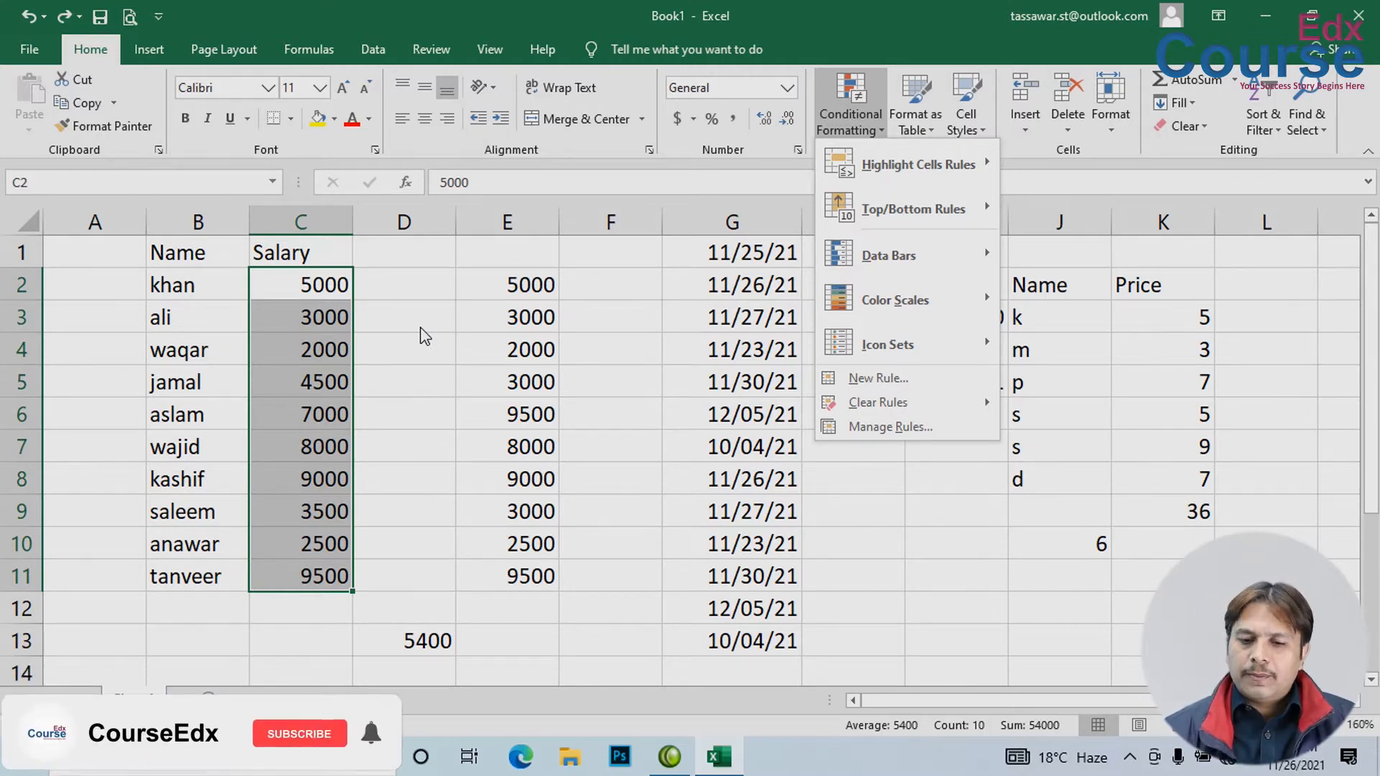
pyautogui.moveTo(908, 295)
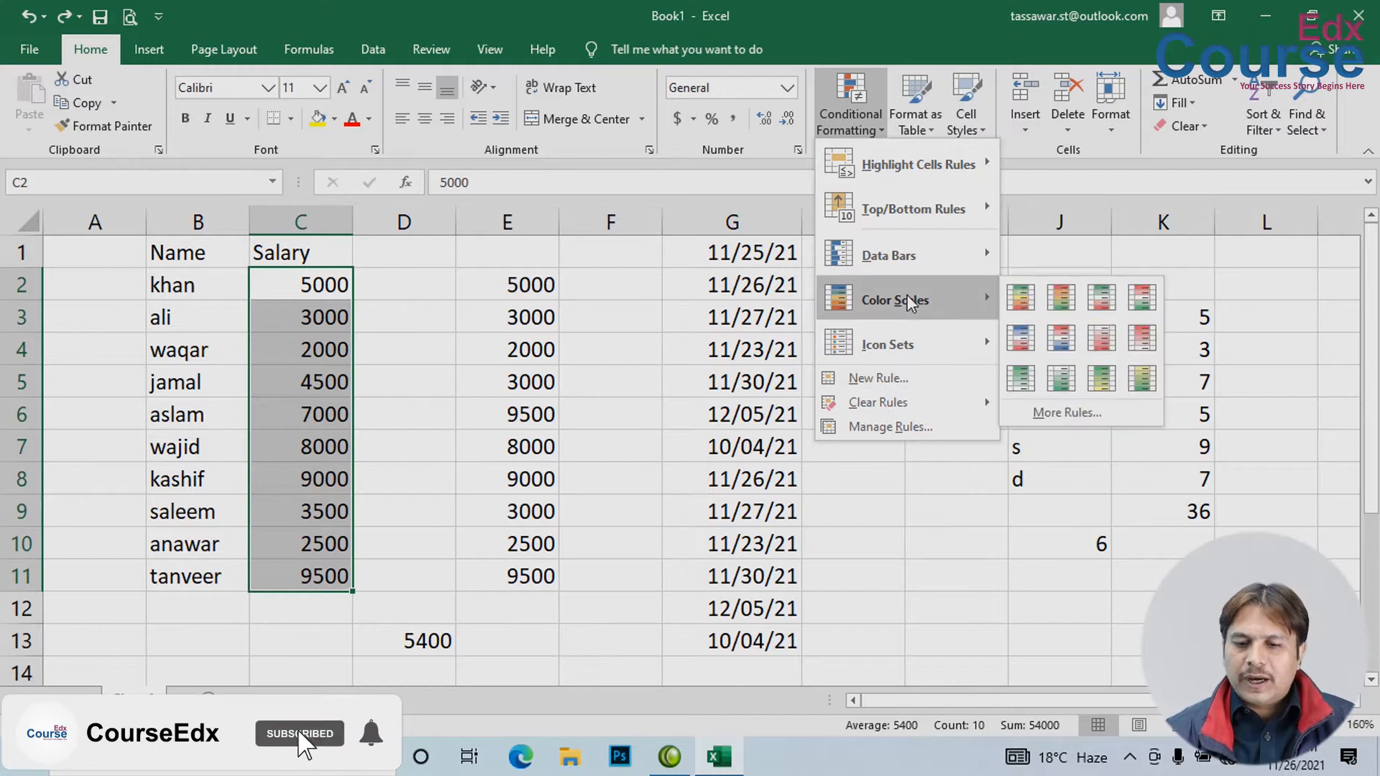
pyautogui.click(1060, 299)
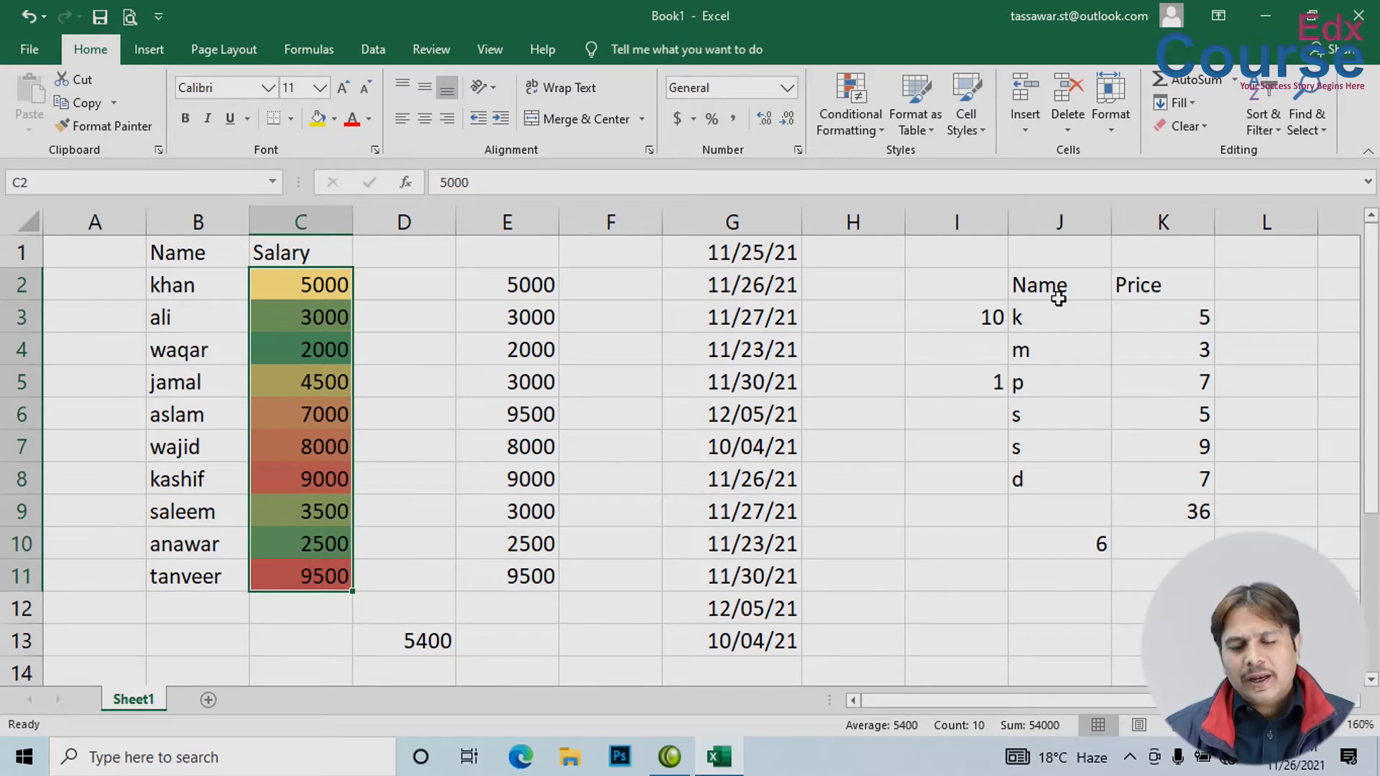
pyautogui.click(585, 389)
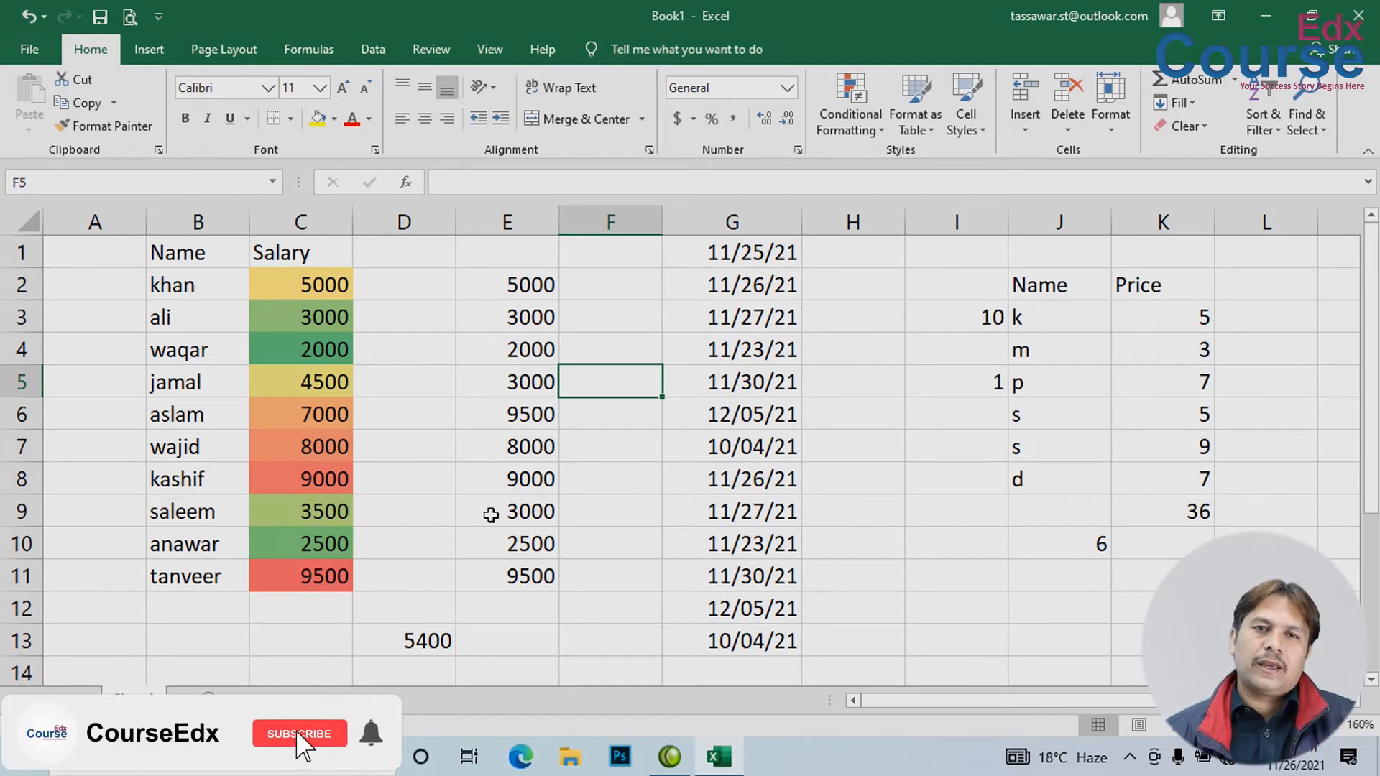
pyautogui.hotkey('ctrl', 'z')
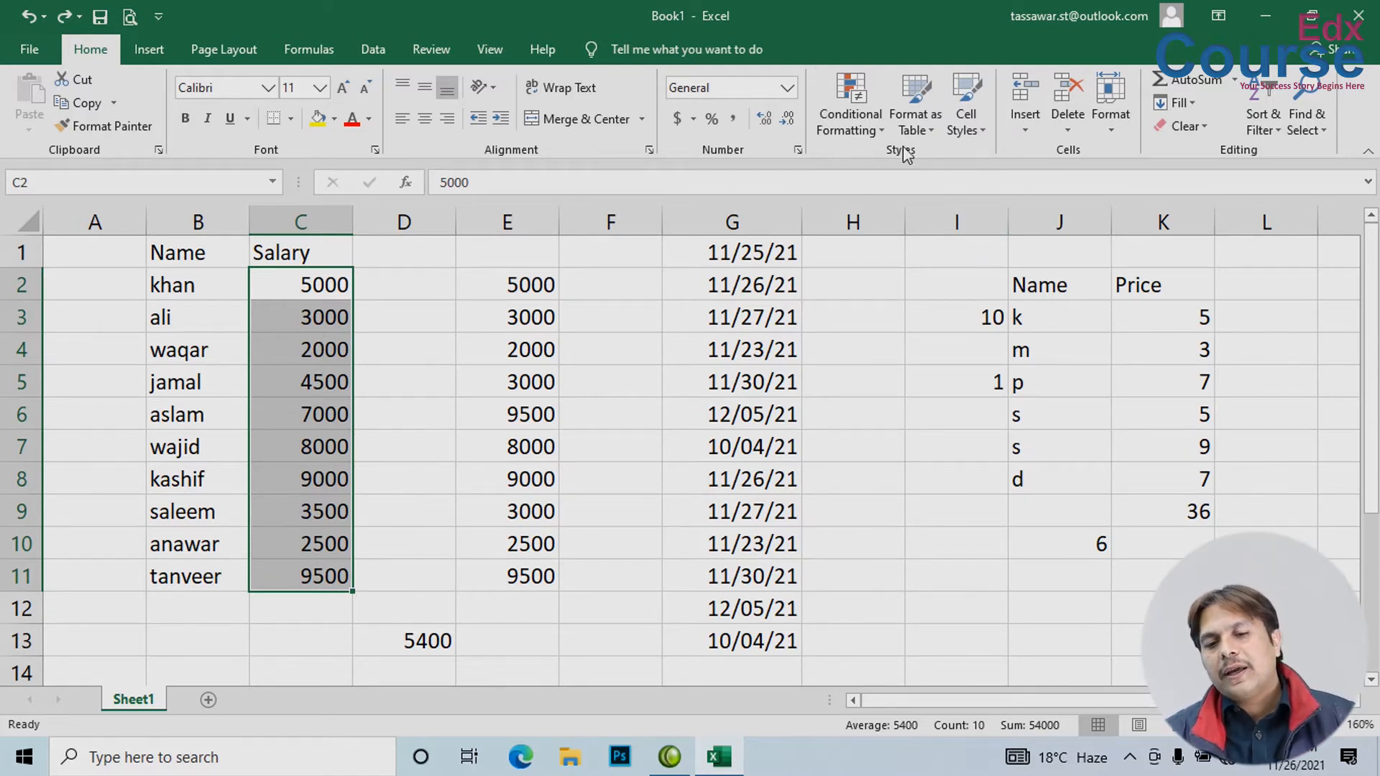
# Step: Start a custom color scale rule for the salaries in C2:C11, using the 2-Color Scale format style
pyautogui.click(854, 110)
pyautogui.moveTo(899, 298)
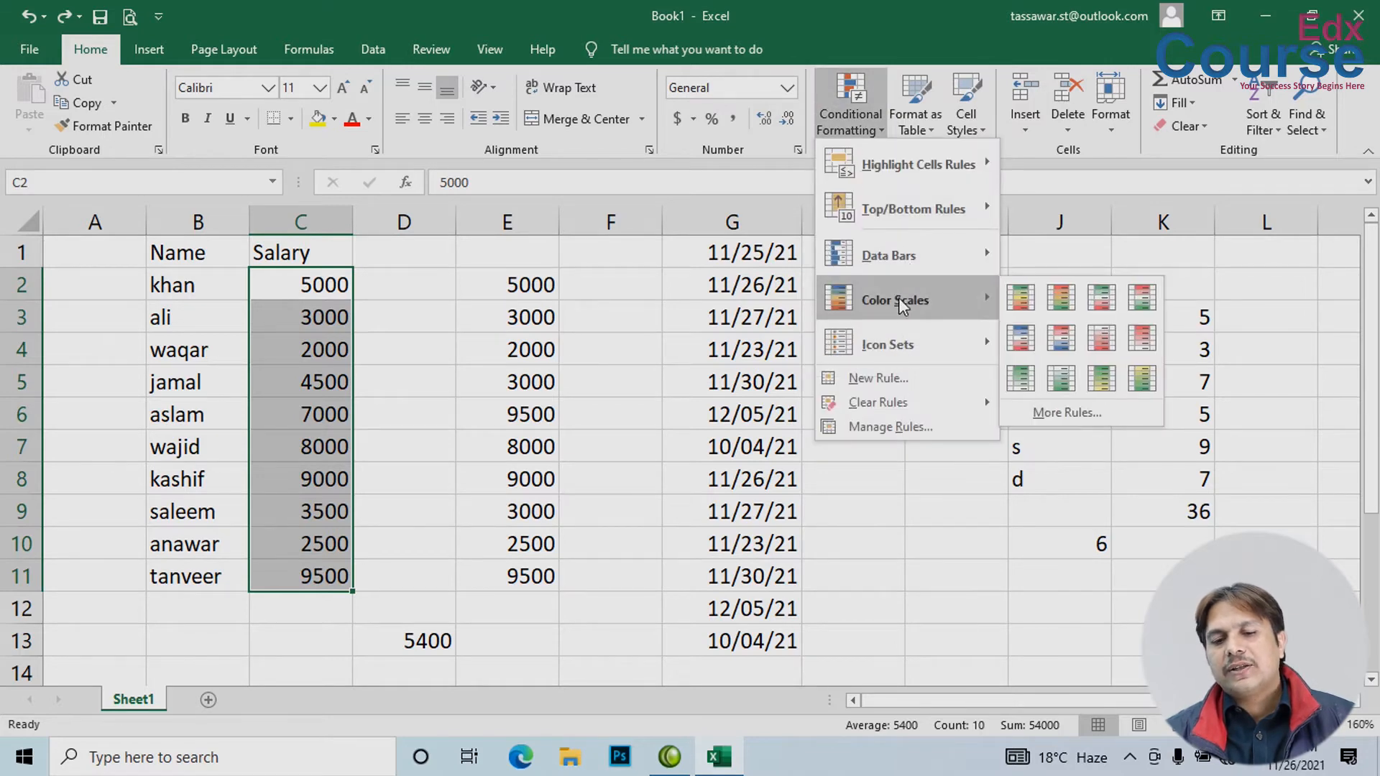
pyautogui.click(1082, 414)
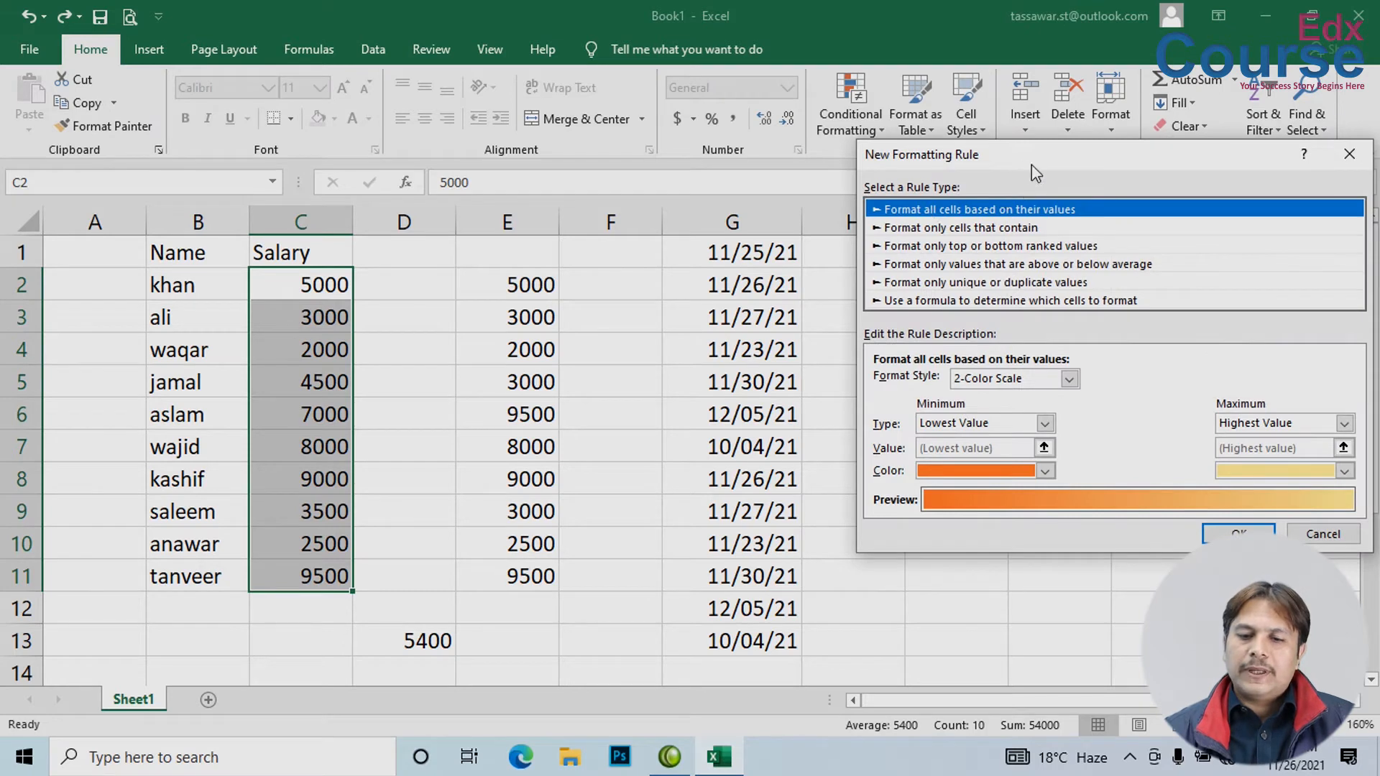
pyautogui.moveTo(1035, 173); pyautogui.dragTo(926, 94)
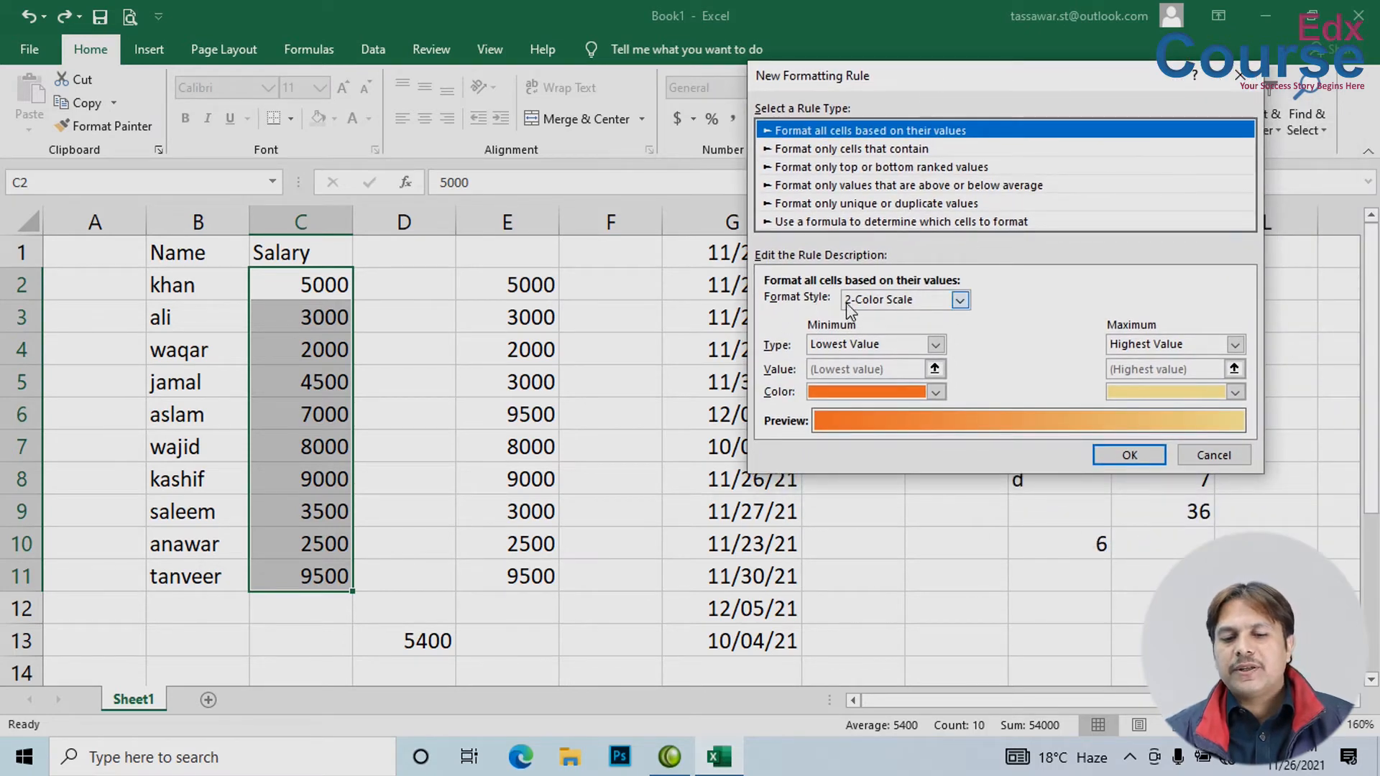
pyautogui.click(891, 305)
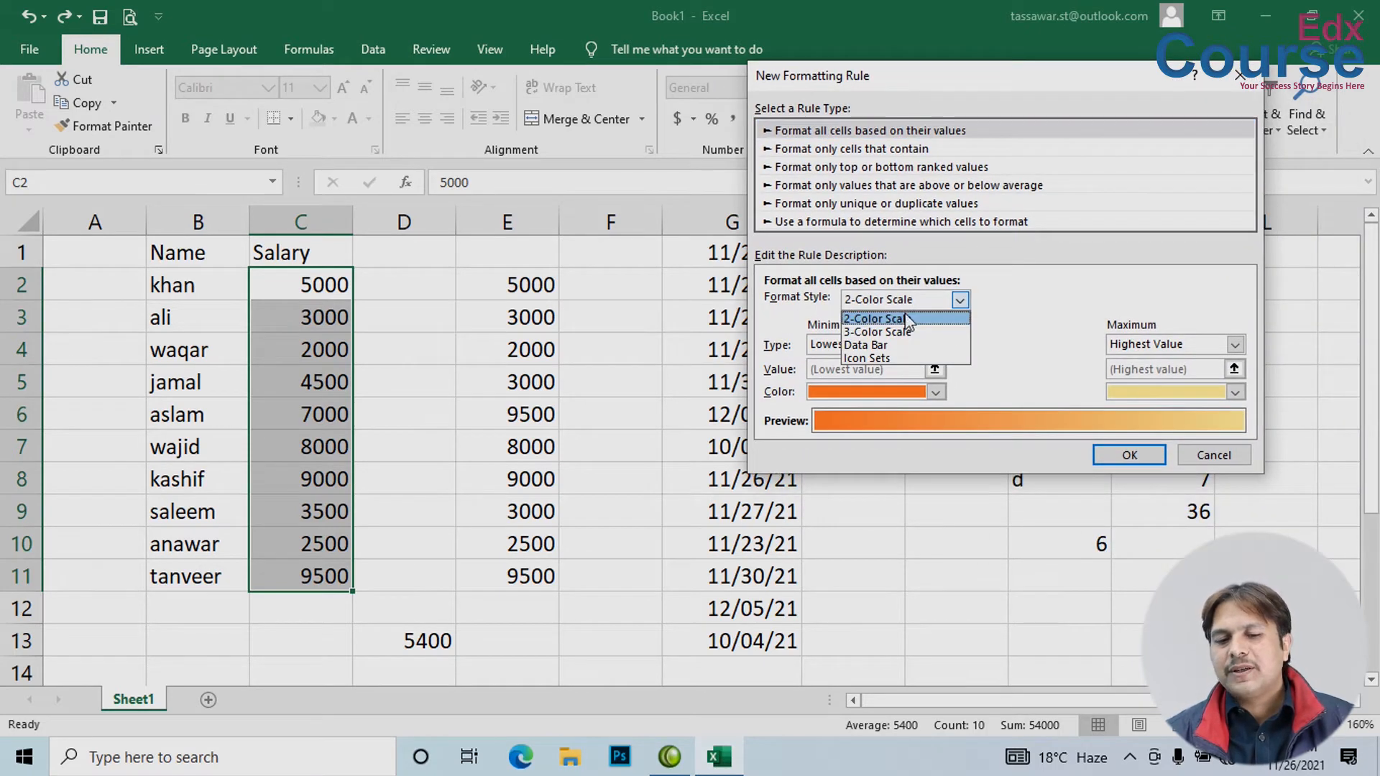
pyautogui.click(909, 327)
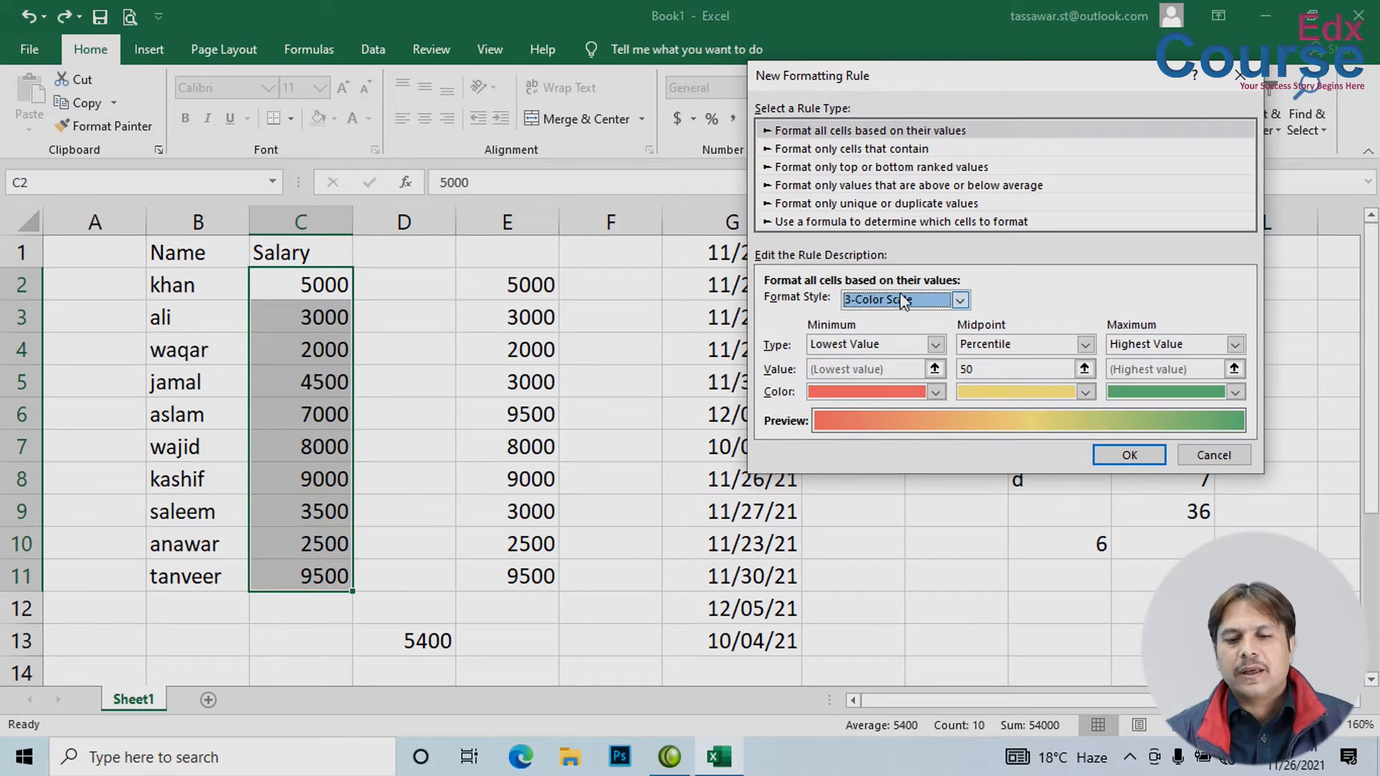
pyautogui.click(899, 301)
pyautogui.click(902, 316)
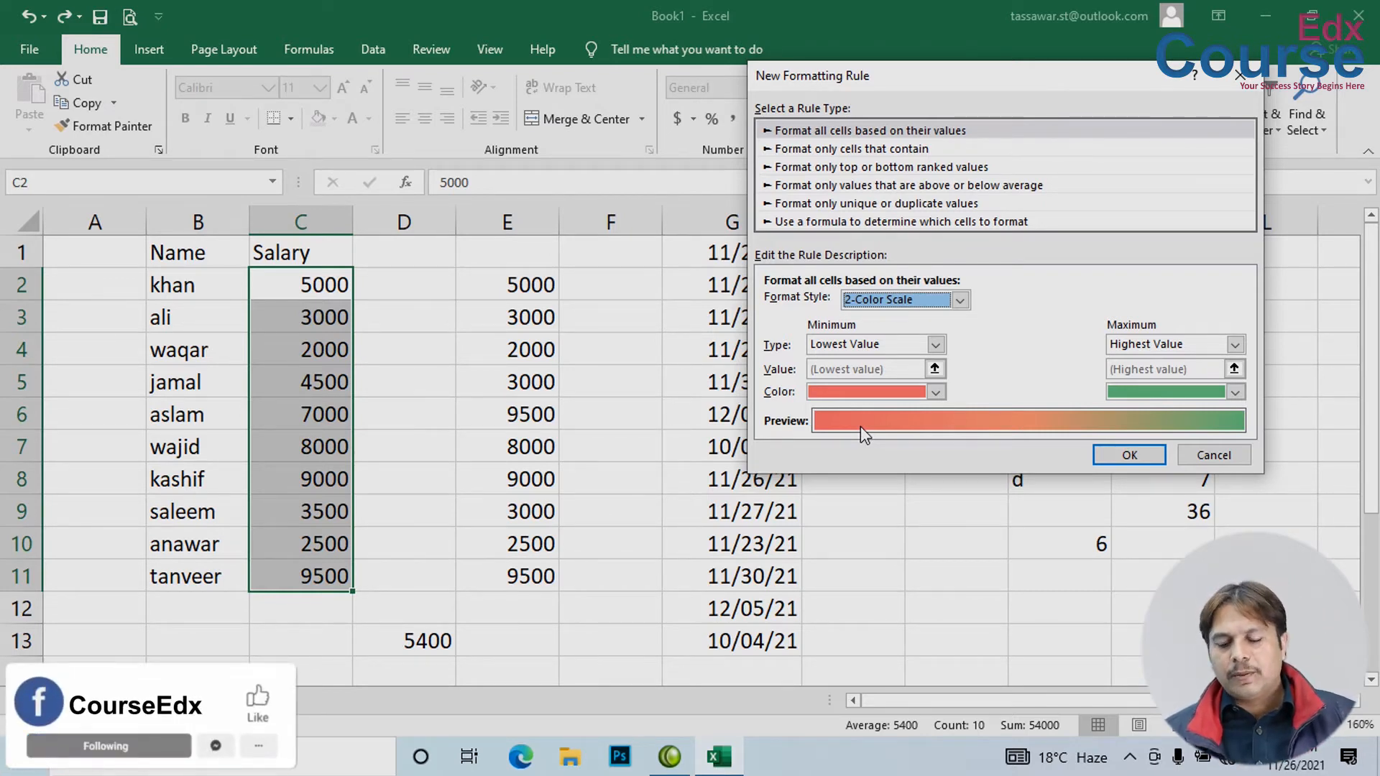
# Step: Set the rule's minimum color to yellow and its maximum color to the standard green
pyautogui.click(935, 393)
pyautogui.click(868, 547)
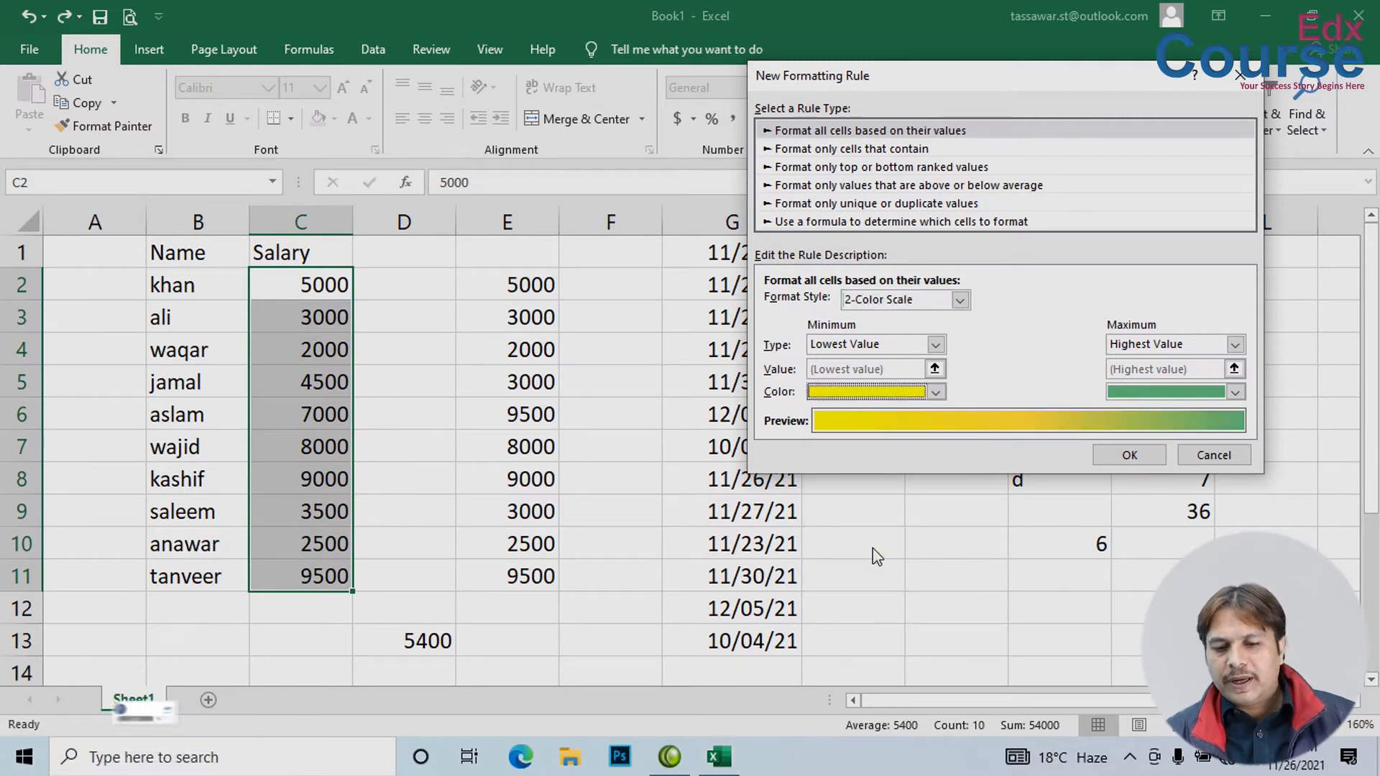
pyautogui.click(1236, 394)
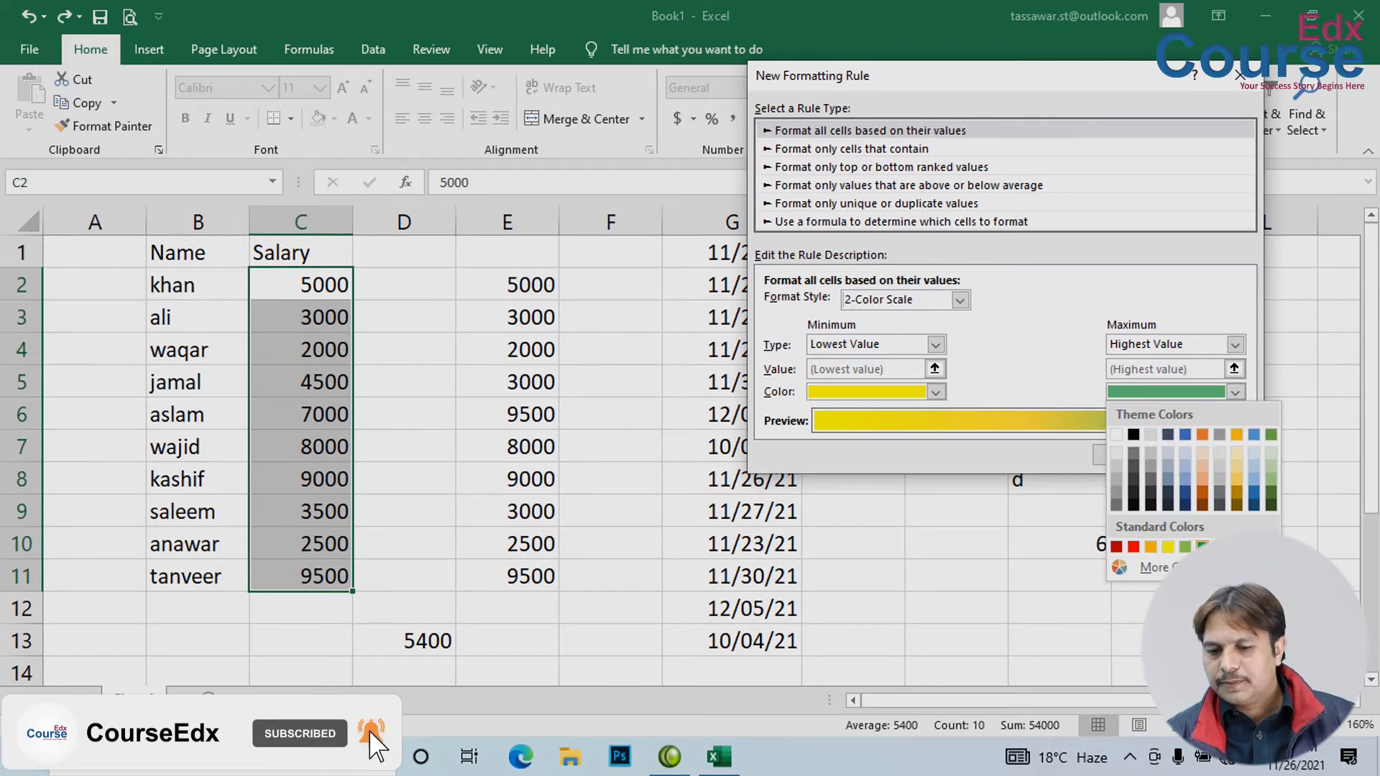
pyautogui.click(1203, 547)
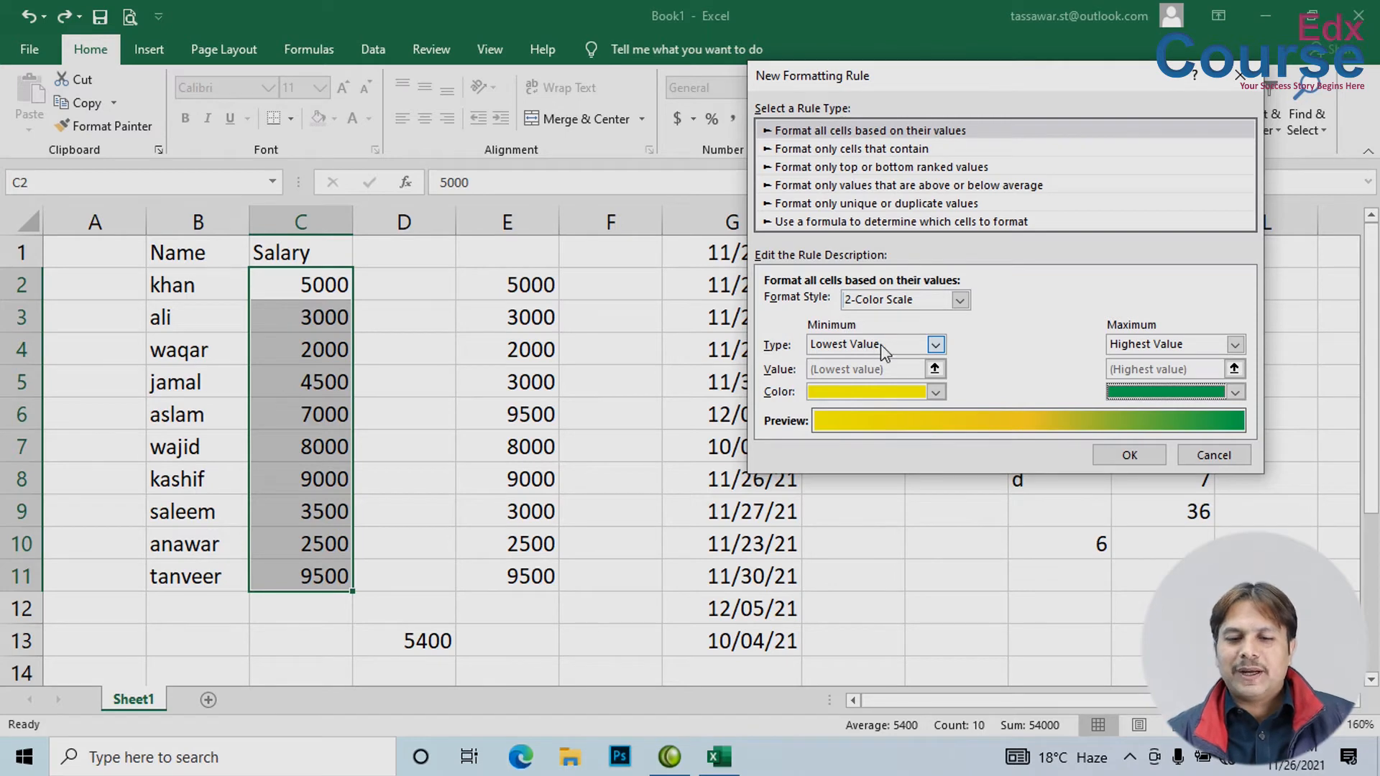
# Step: Set both the minimum and maximum types of the color scale rule to Number
pyautogui.click(926, 346)
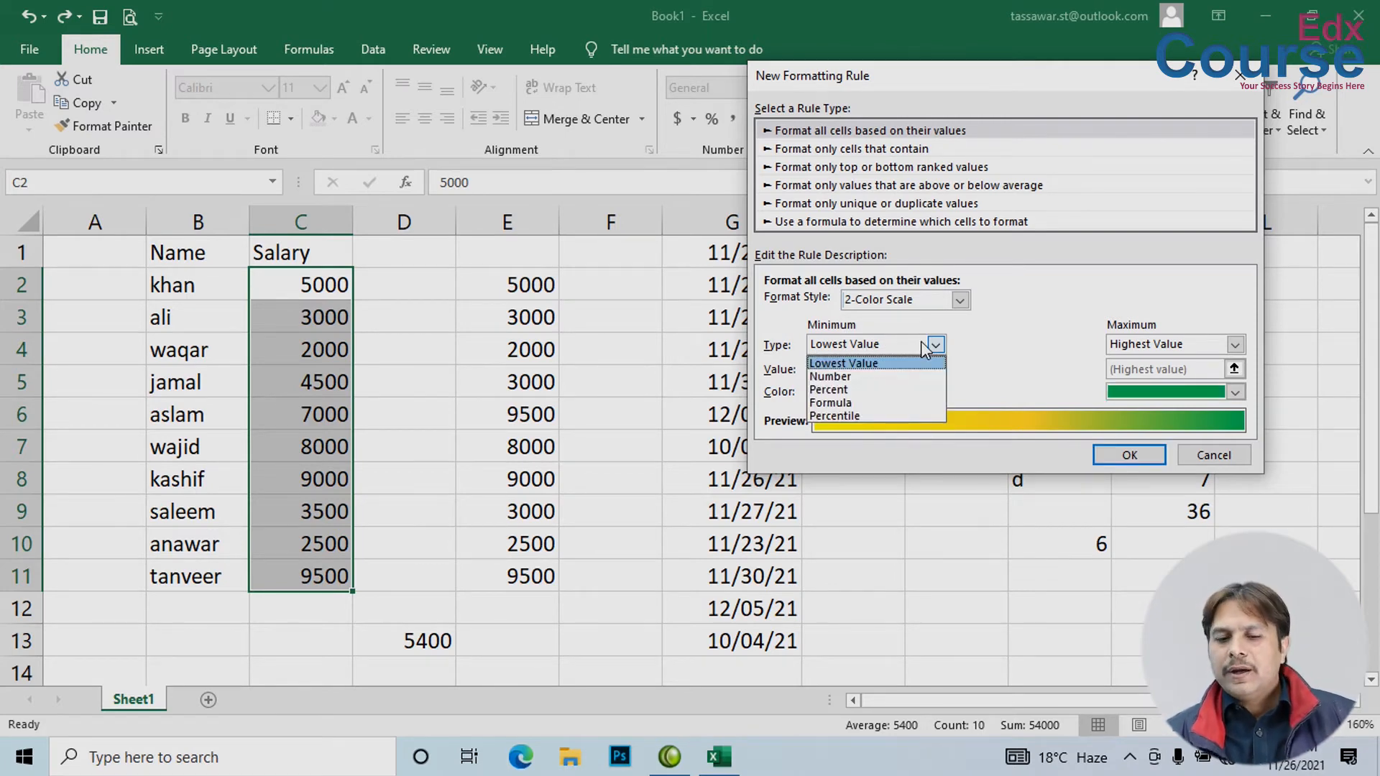
pyautogui.click(834, 374)
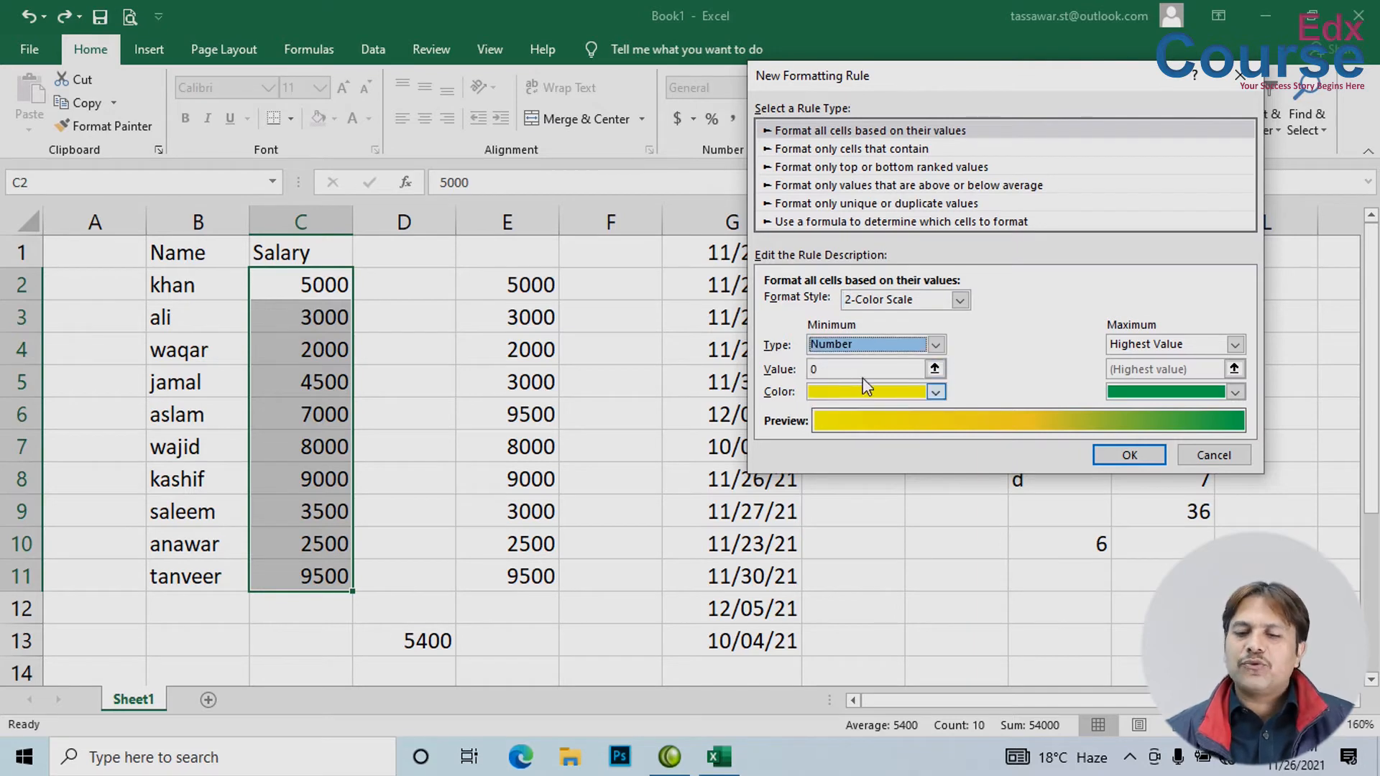
pyautogui.click(1175, 346)
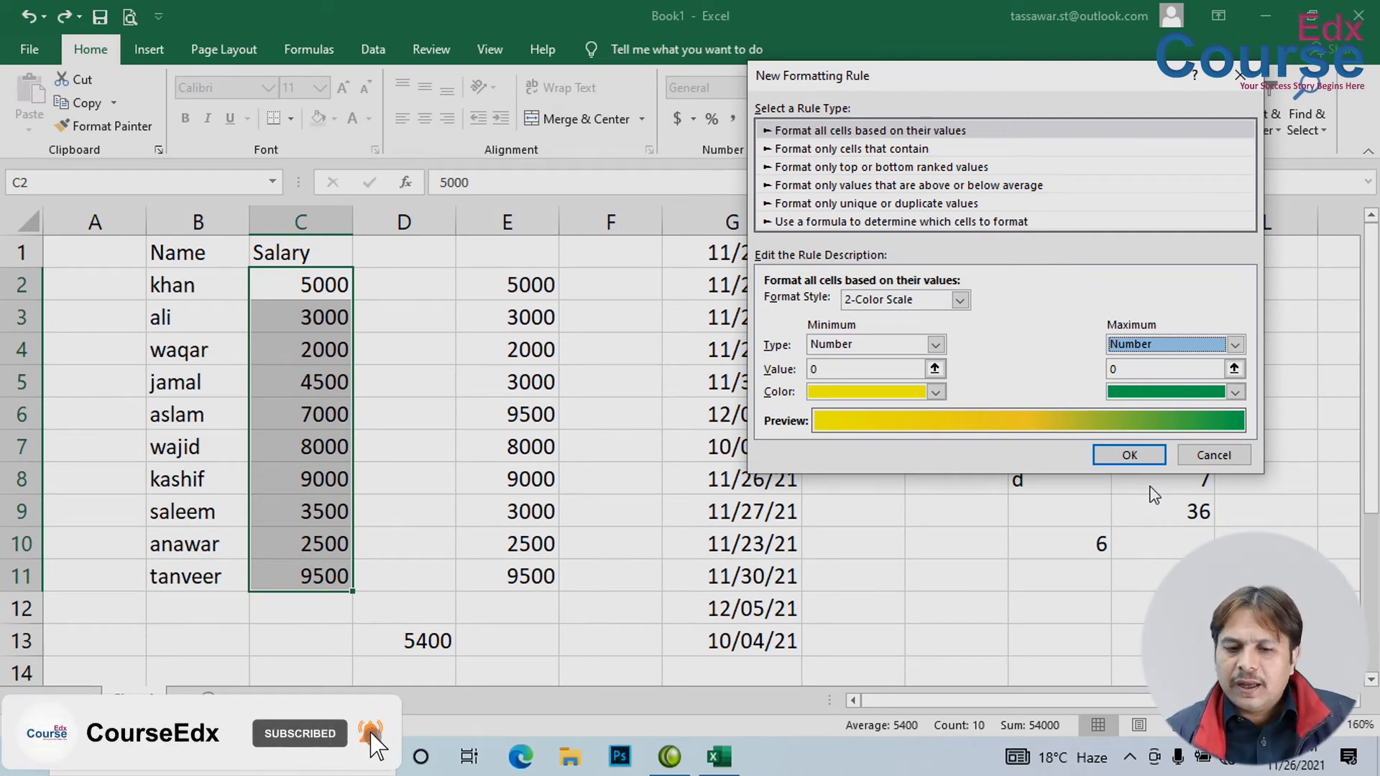
# Step: Set the minimum value to 3000 and the maximum value to 6000, and apply the rule to the salaries
pyautogui.click(840, 367)
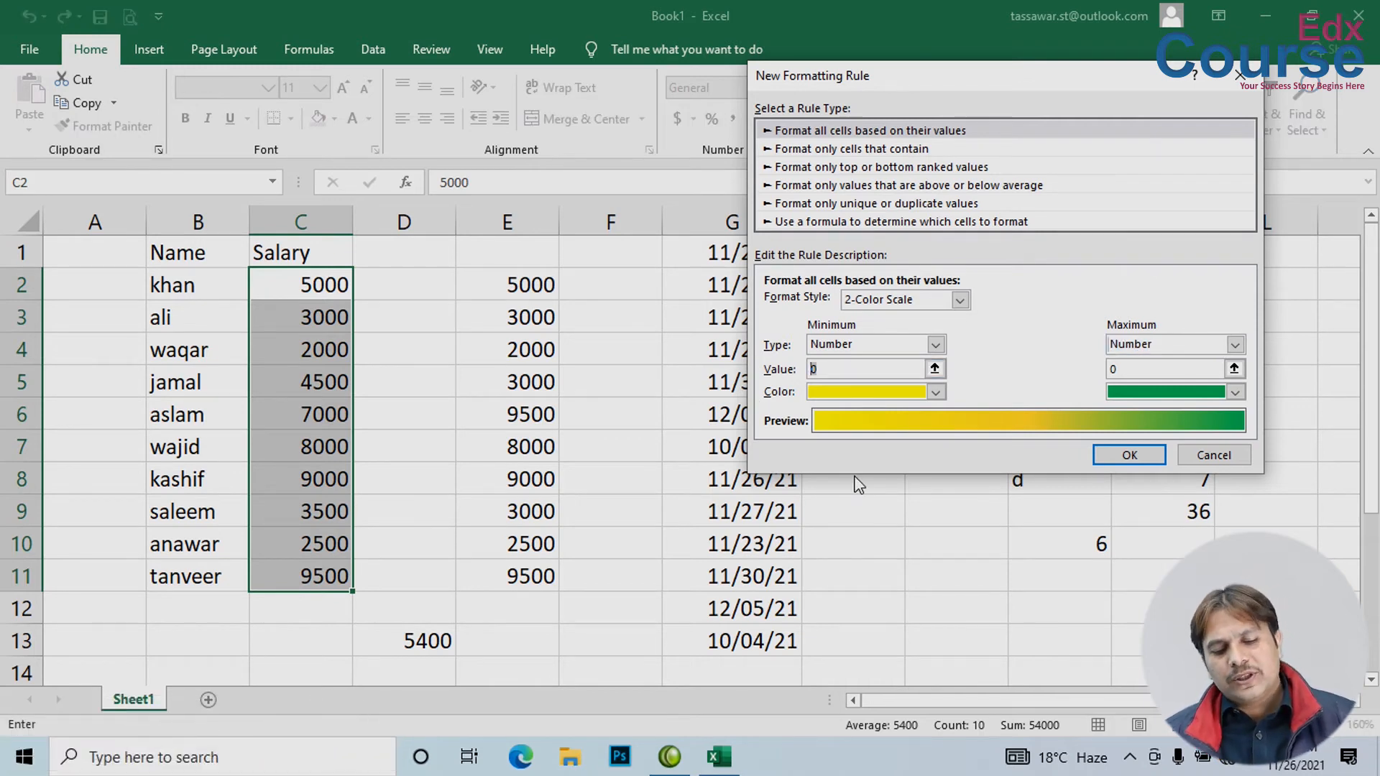
pyautogui.write('3000')
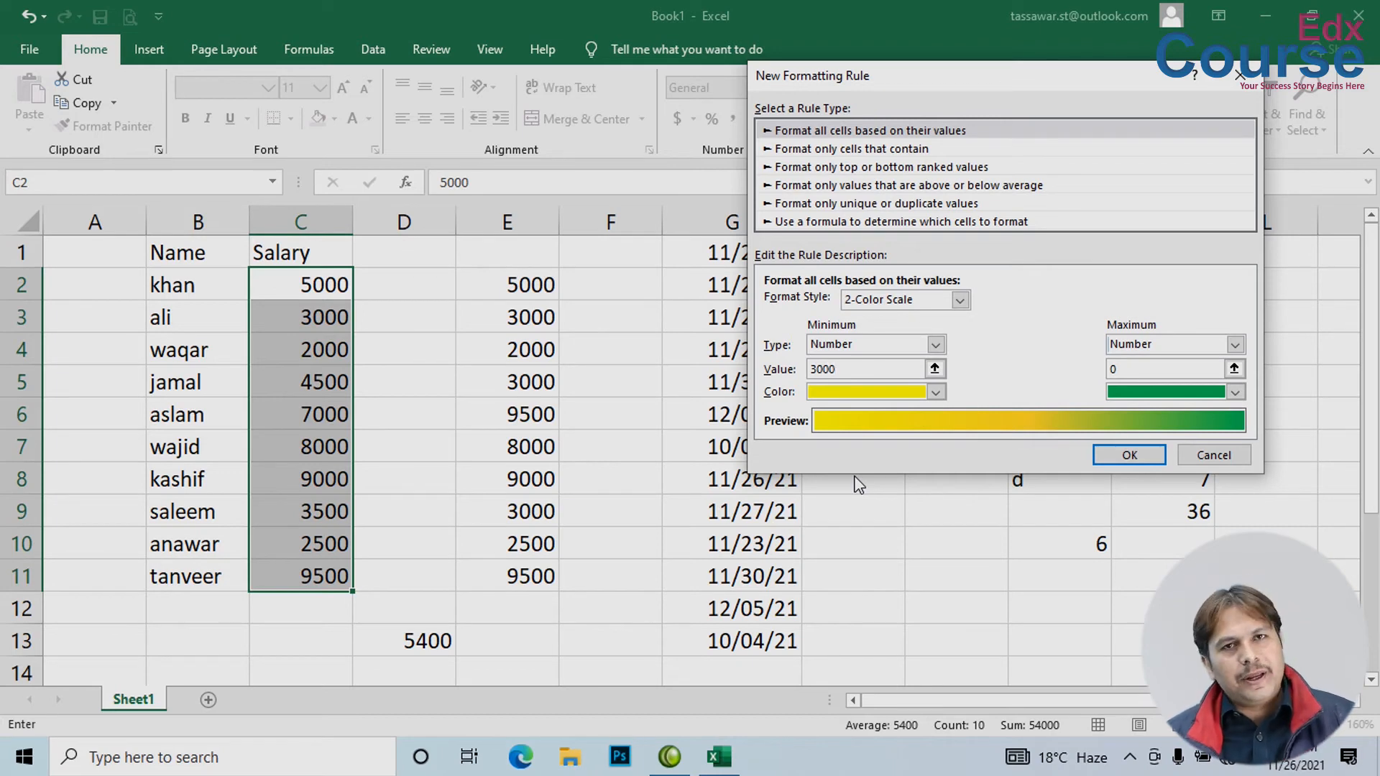
pyautogui.click(1216, 370)
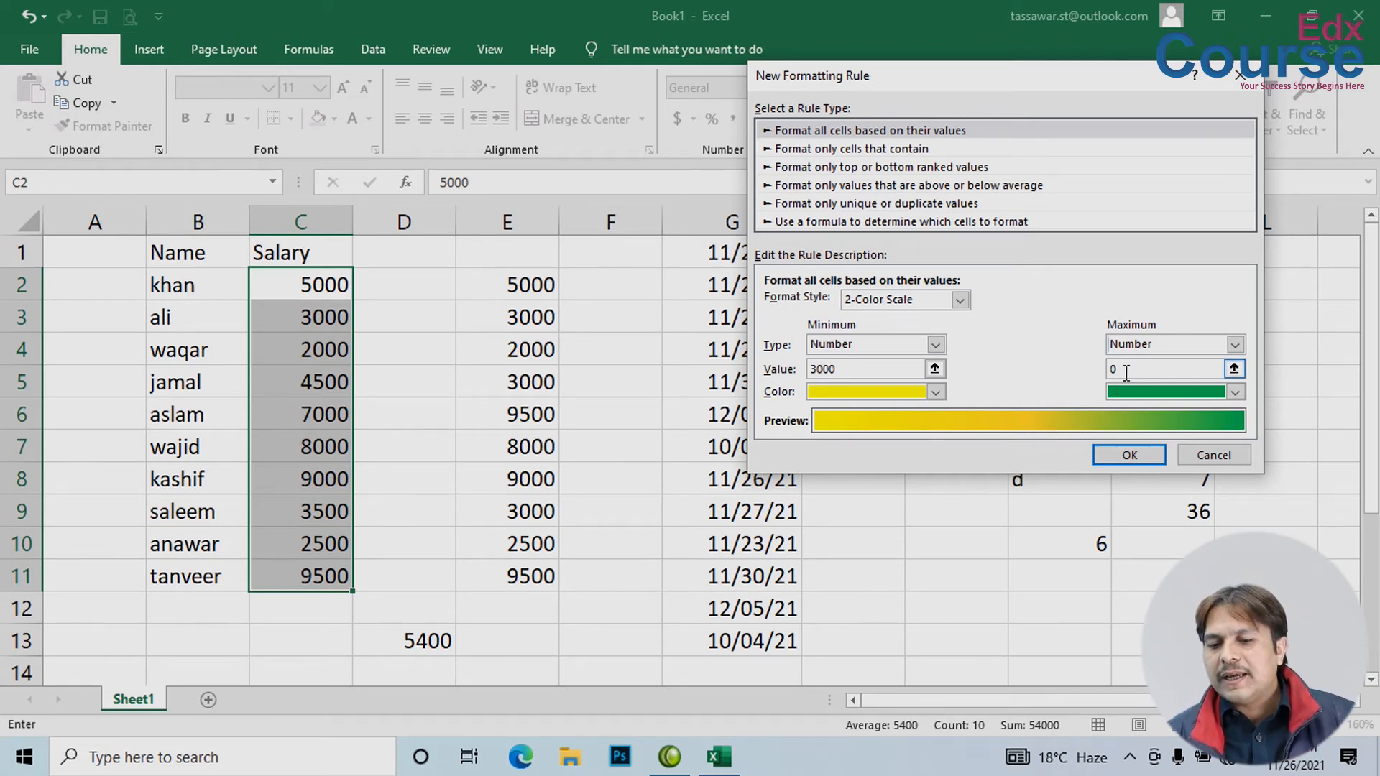
pyautogui.press('BackSpace')
pyautogui.write('6')
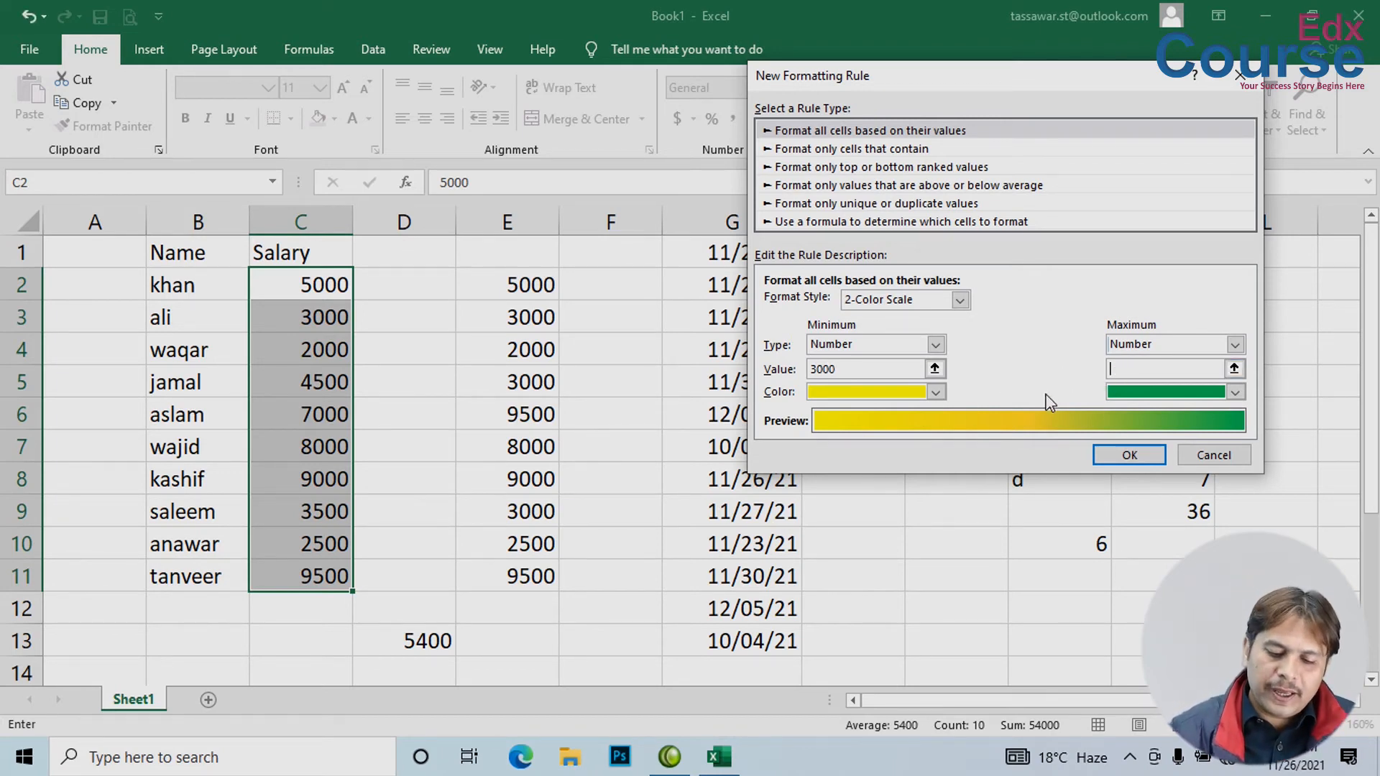
pyautogui.write('000')
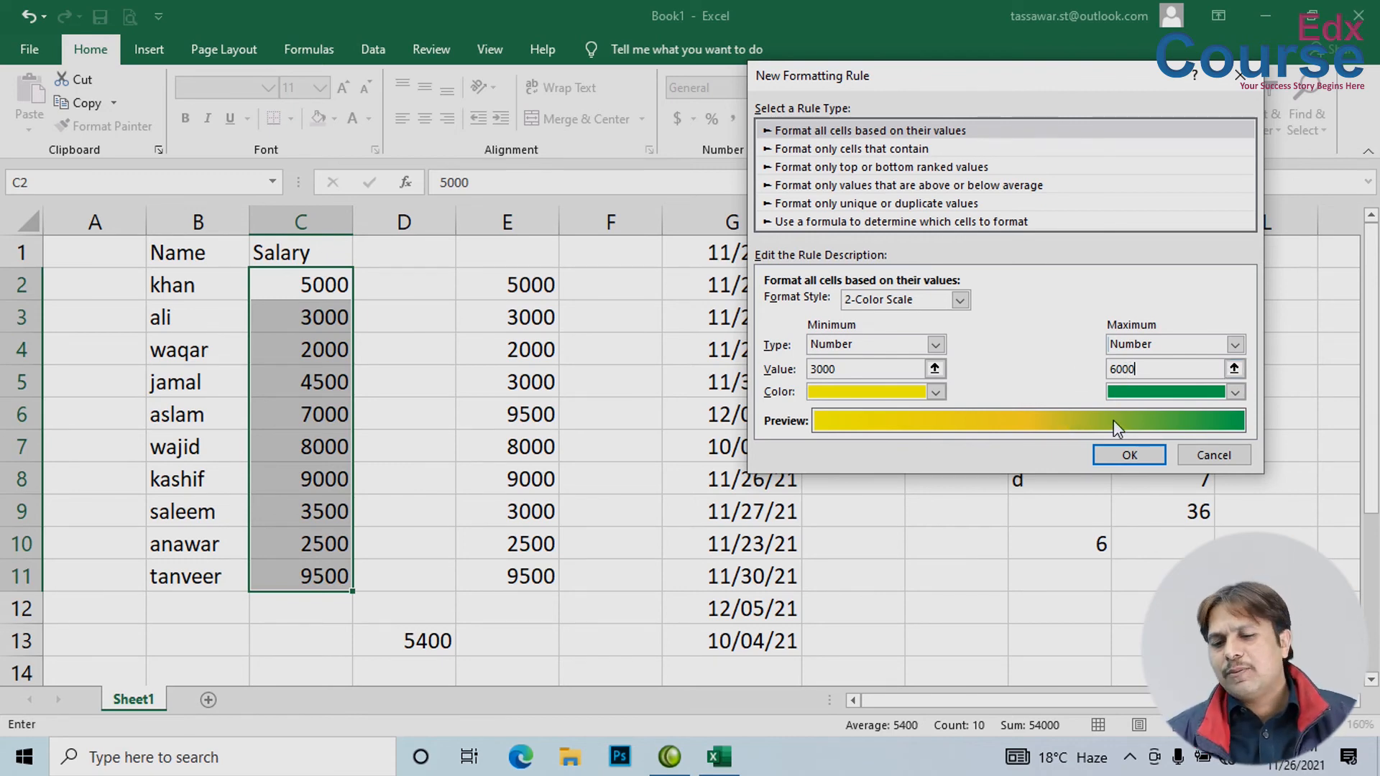
pyautogui.click(1130, 455)
pyautogui.click(740, 454)
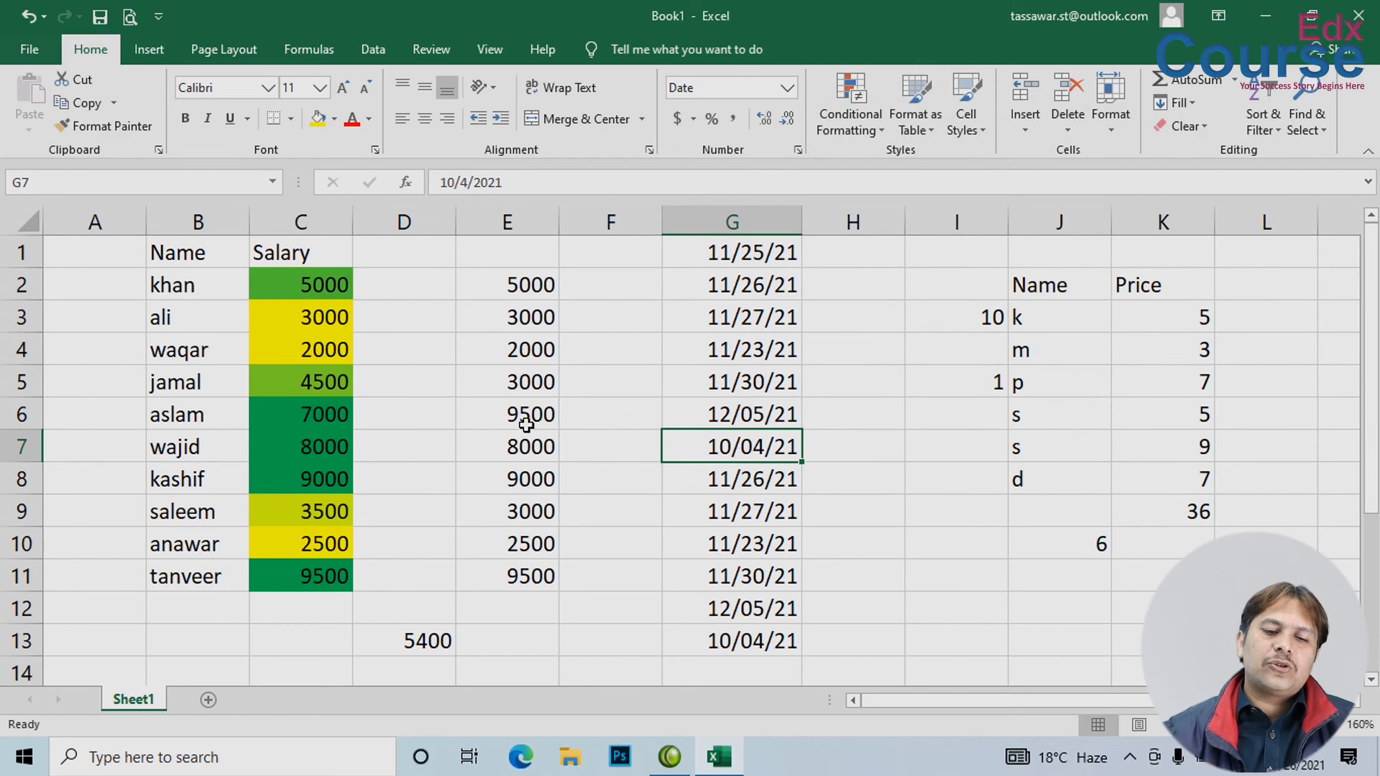
# Step: Examine how individual salaries in column C are shaded relative to the minimum and maximum of the color scale
pyautogui.click(296, 318)
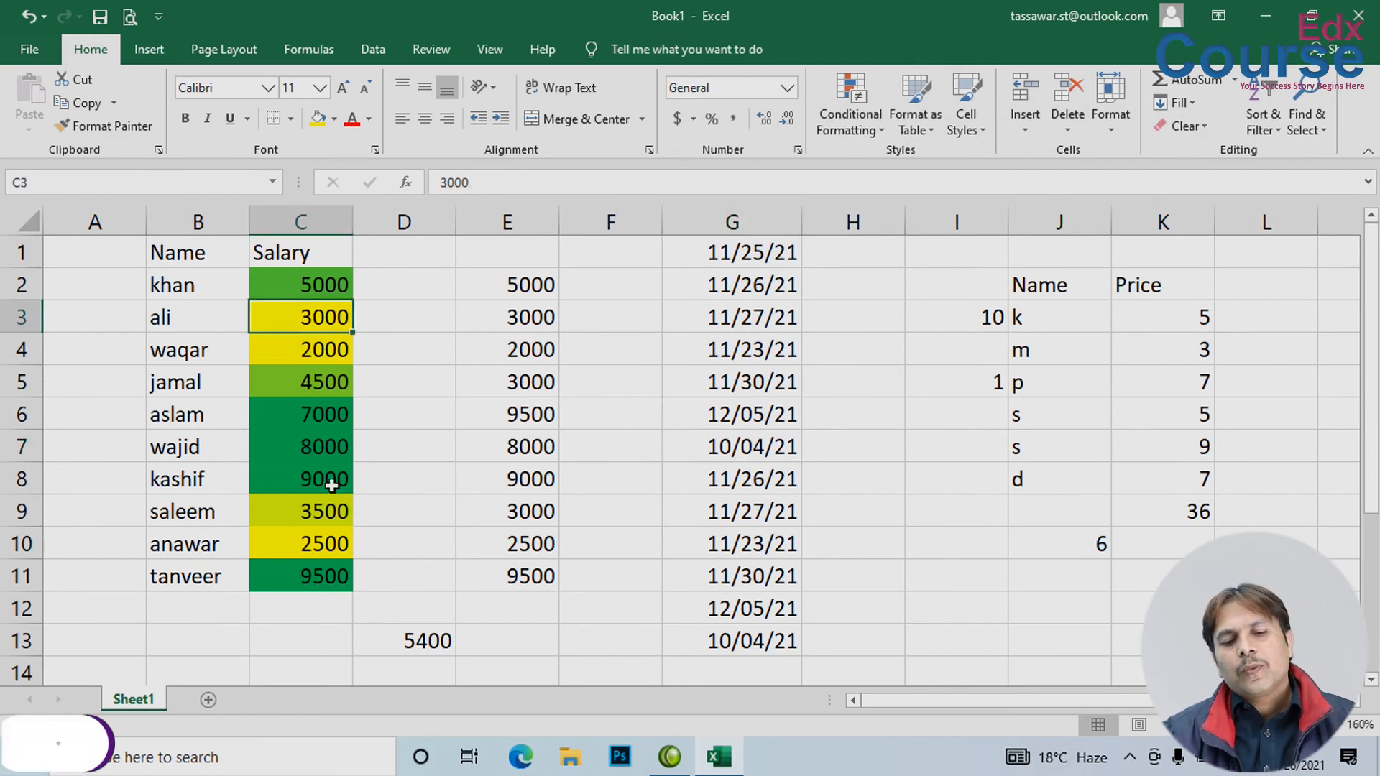
pyautogui.press('Down')
pyautogui.press('Down')
pyautogui.press('Down')
pyautogui.press('Down')
pyautogui.press('Down')
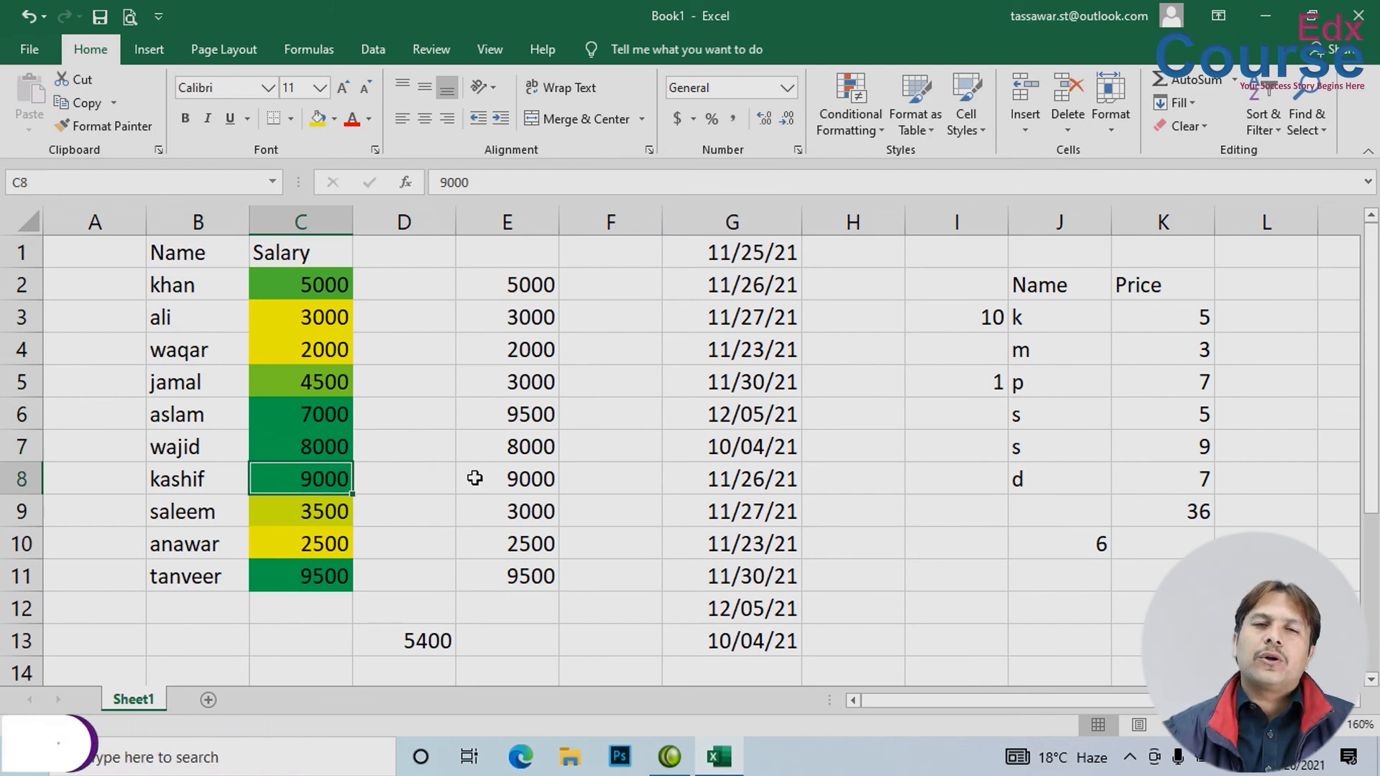
pyautogui.click(312, 283)
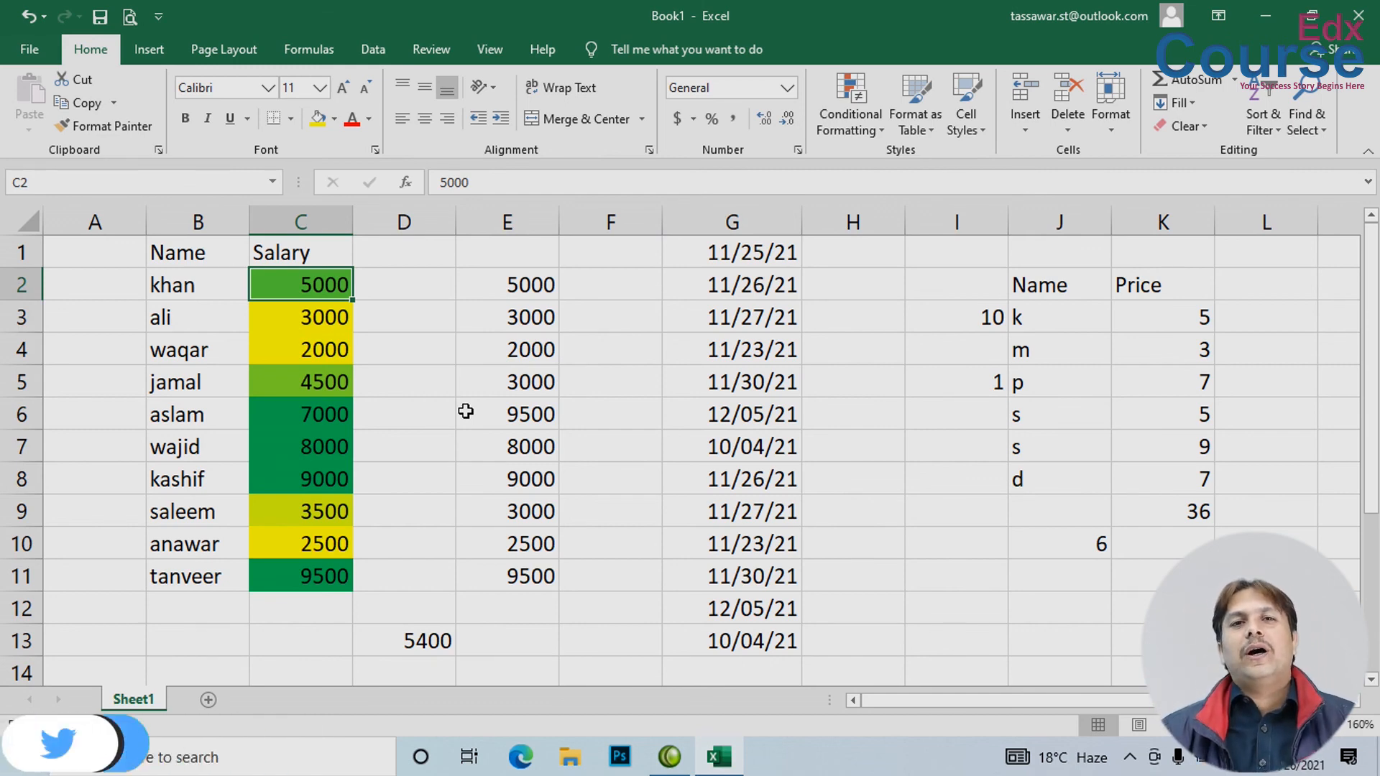
pyautogui.click(317, 516)
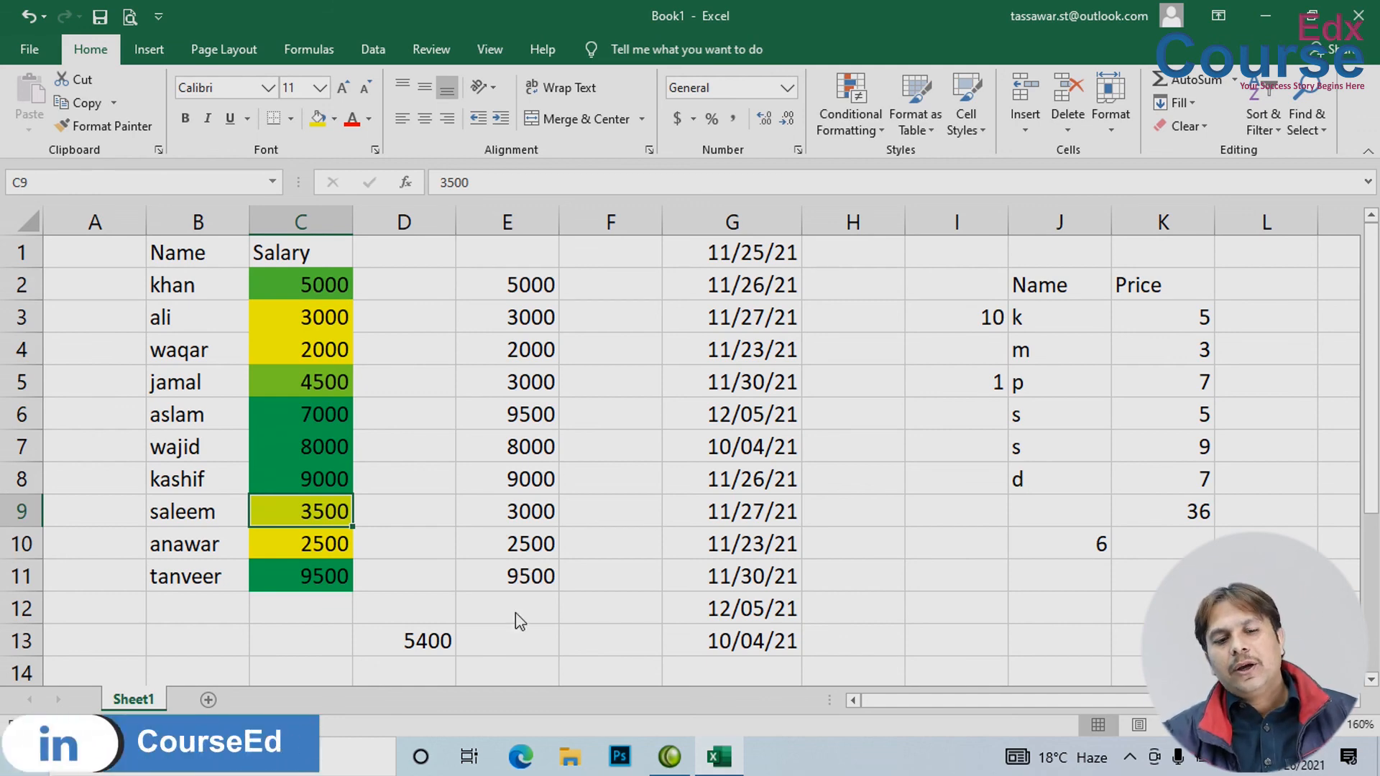
pyautogui.click(391, 353)
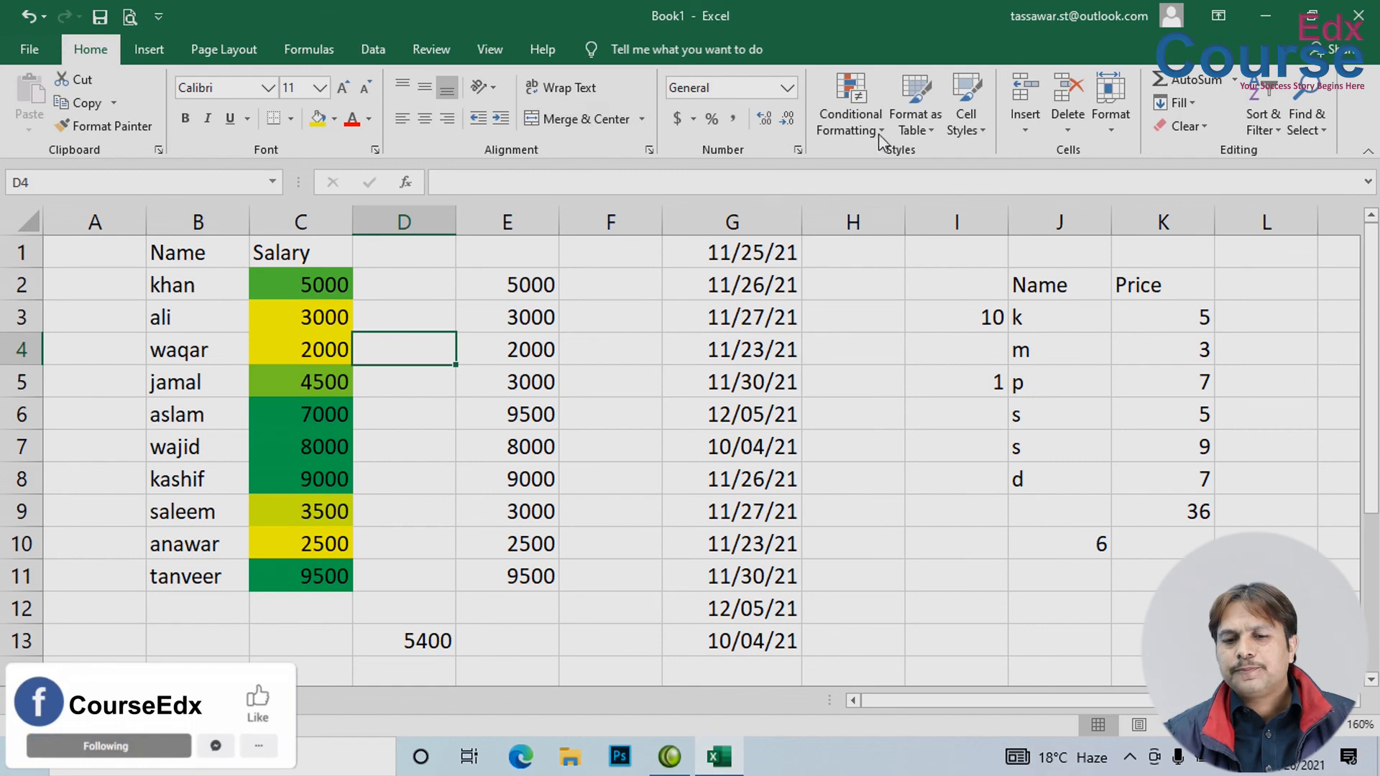
pyautogui.click(848, 108)
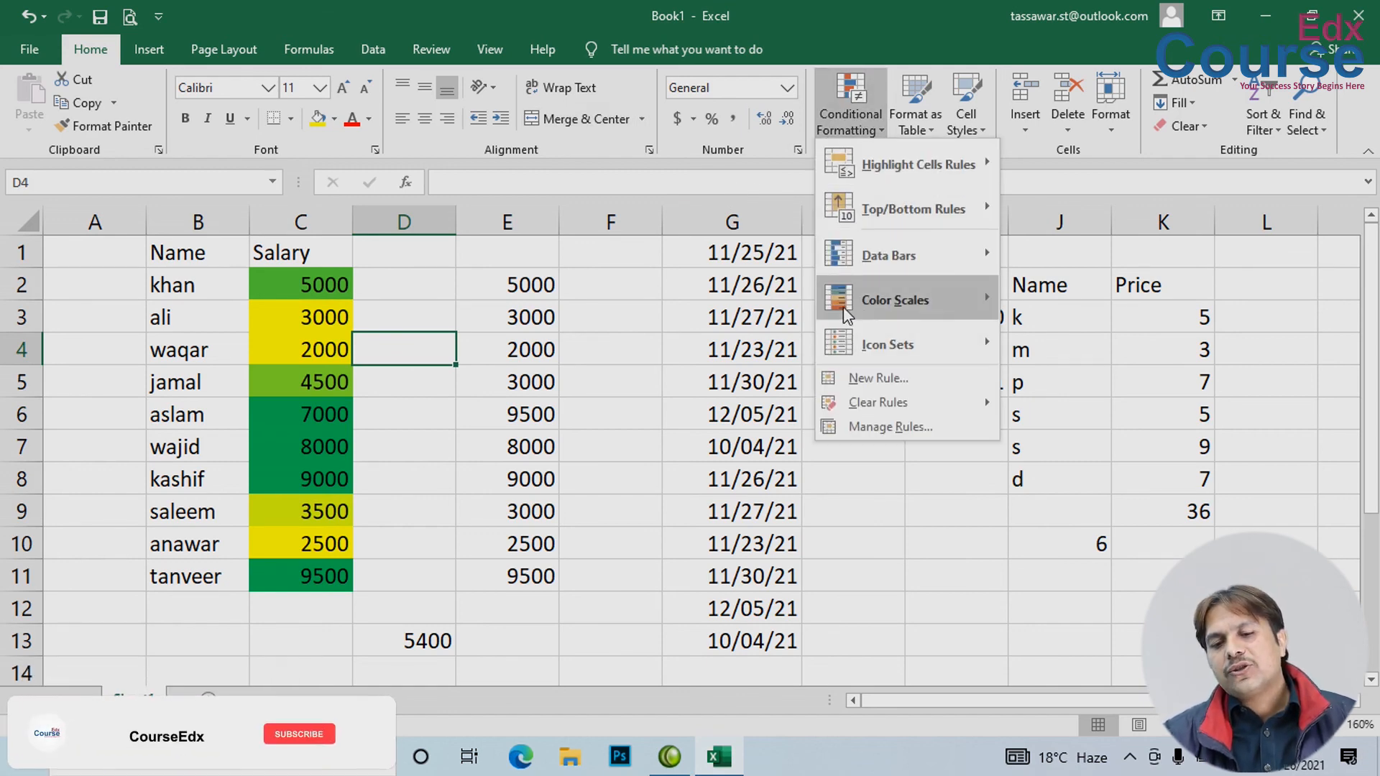
pyautogui.moveTo(916, 307)
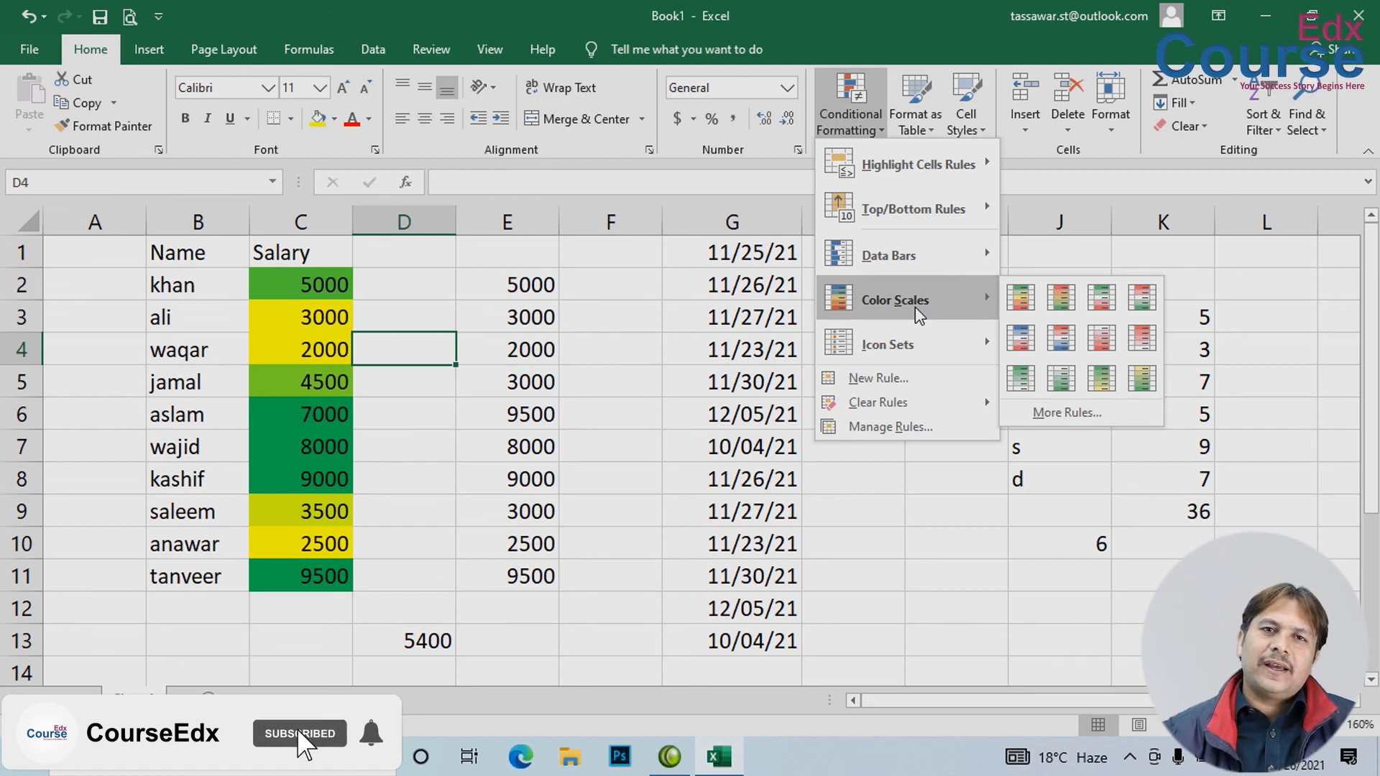